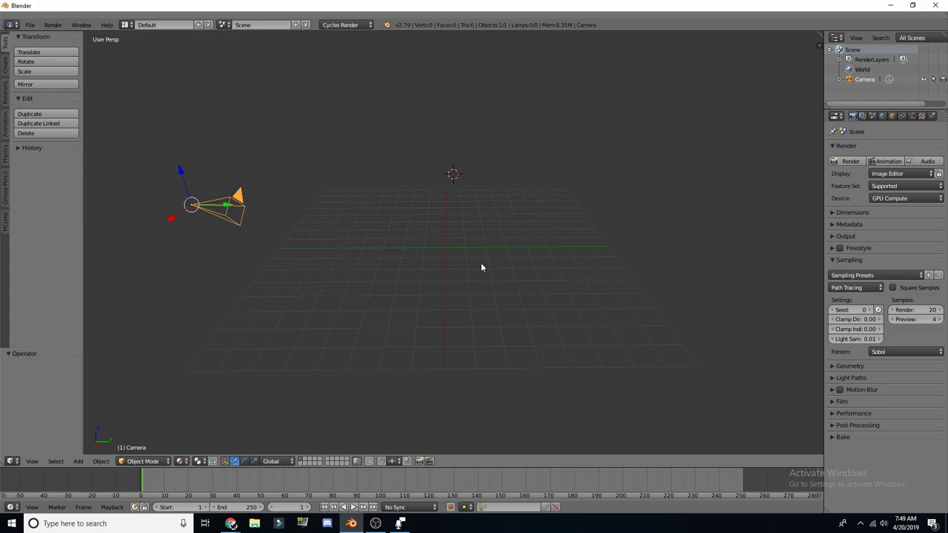
# Switch from Blender's camera-only scene to the browser showing blender.org
pyautogui.hotkey('alt', 'Tab')
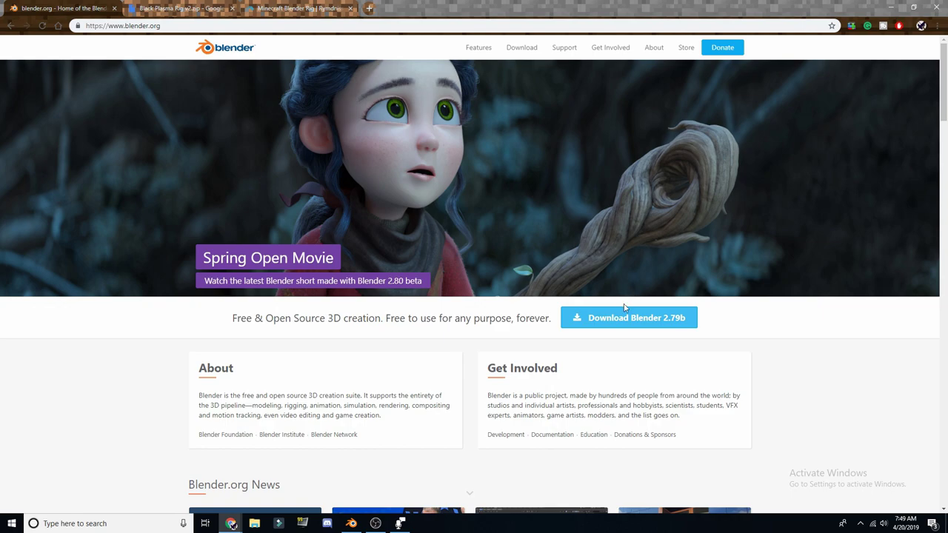
# Glance over blender.org, then bring up the Rymdnisse.net Minecraft Blender Rig download tab
pyautogui.scroll(-1, 596, 311)
pyautogui.scroll(1, 629, 314)
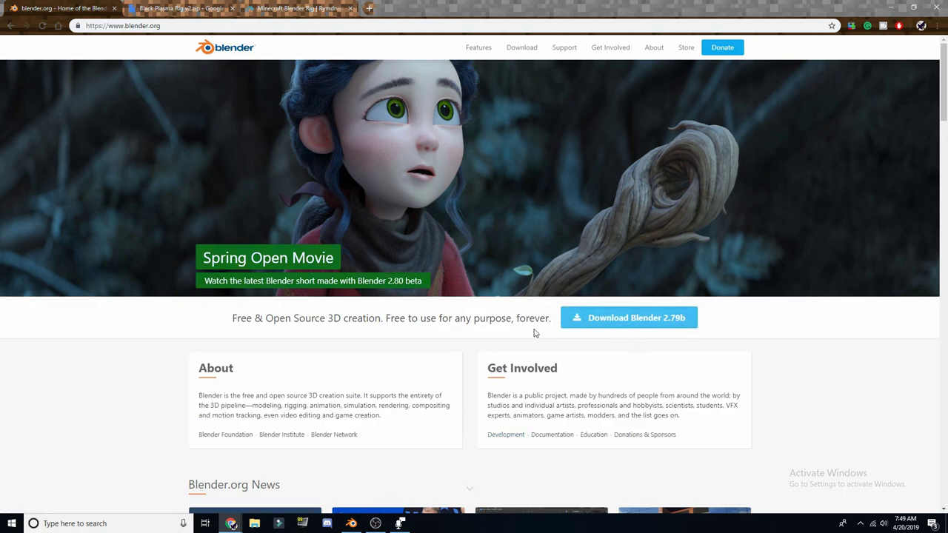
pyautogui.hotkey('ctrl', 'Tab')
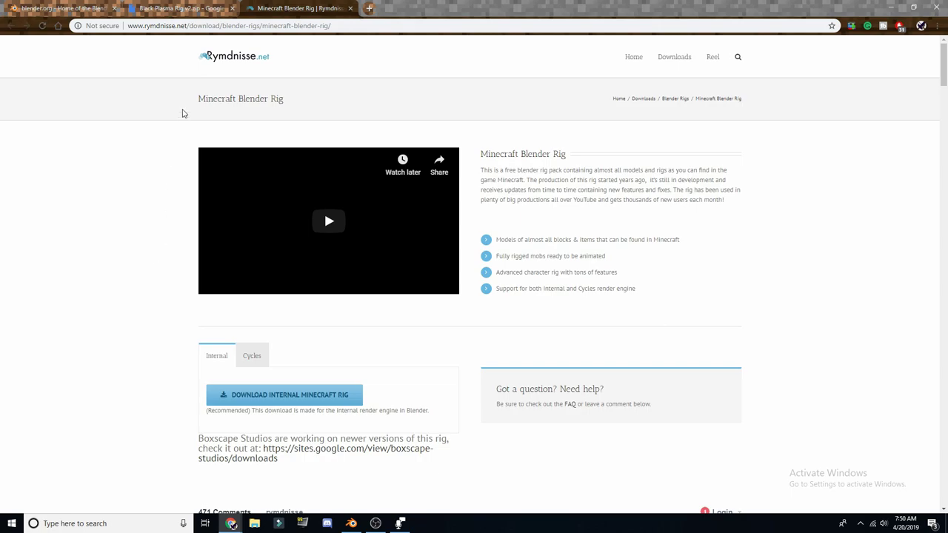
# Look over the Minecraft Blender Rig page, then go back to the Blender window
pyautogui.moveTo(196, 100); pyautogui.dragTo(283, 100)
pyautogui.click(286, 101)
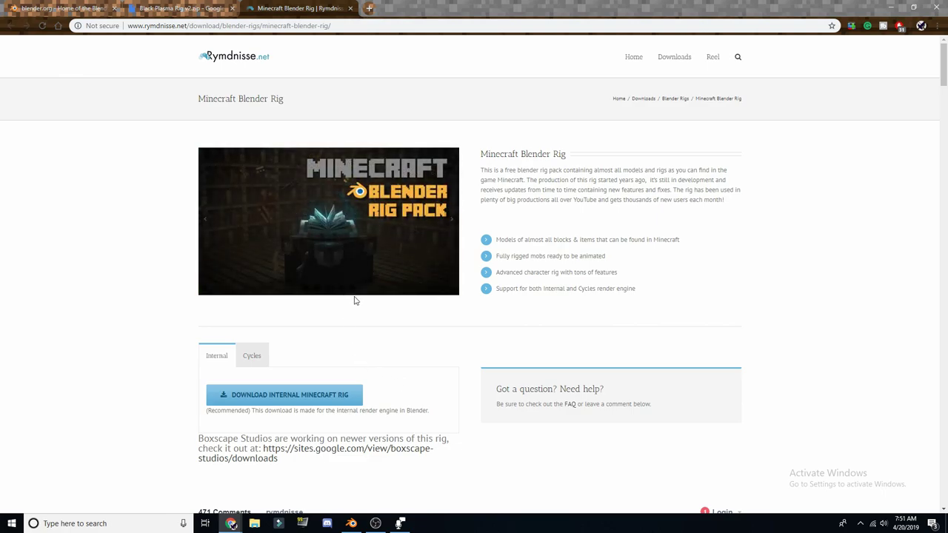
pyautogui.scroll(-2, 444, 377)
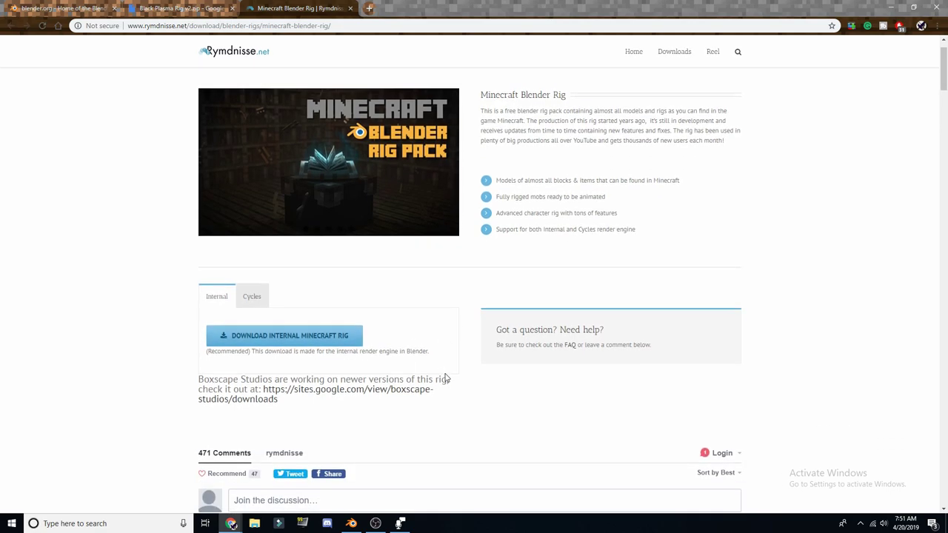
pyautogui.scroll(2, 446, 377)
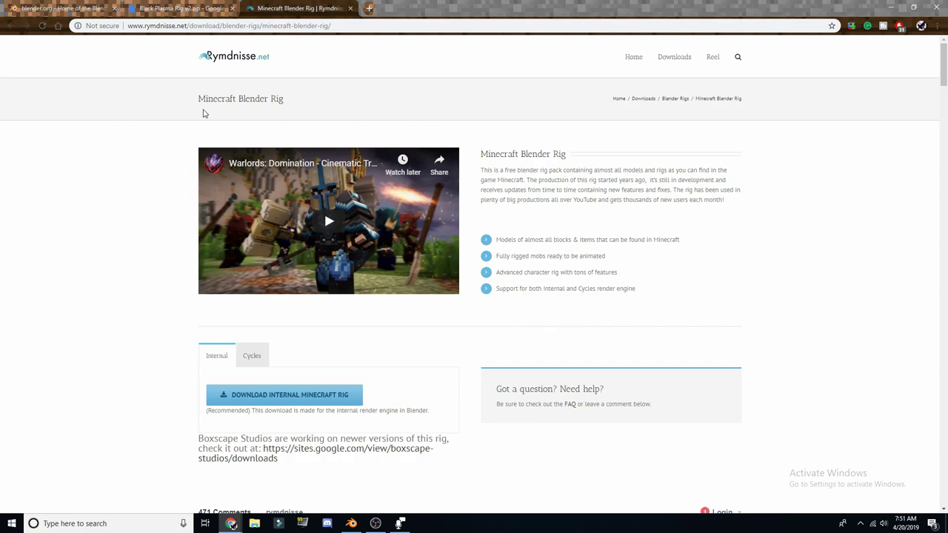
pyautogui.hotkey('alt', 'Tab')
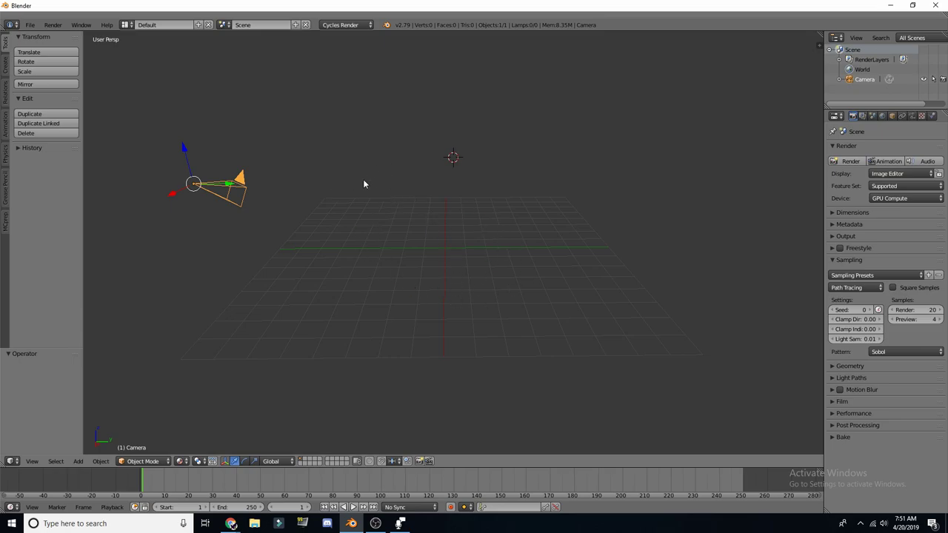
# Append every object from Black Plasma Rig v2 Armored.blend into the scene
pyautogui.click(30, 25)
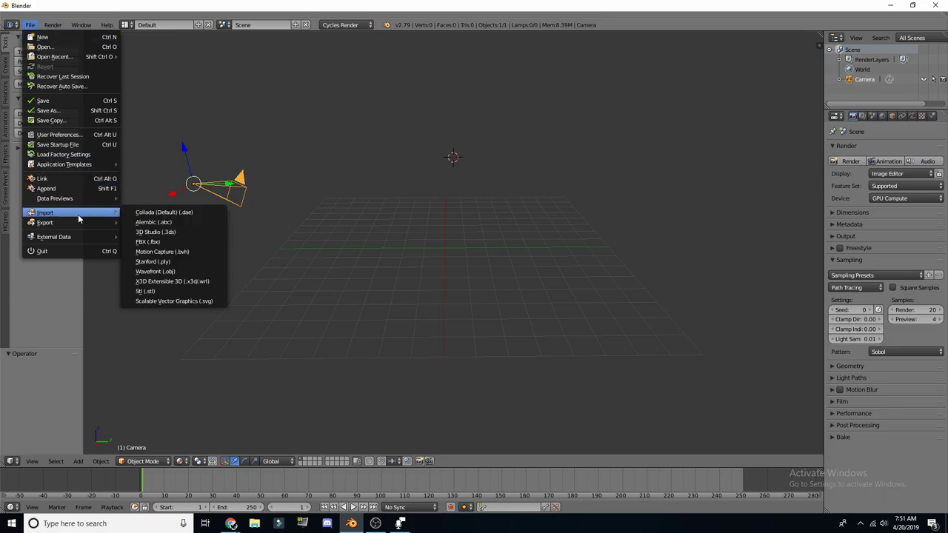
pyautogui.click(68, 188)
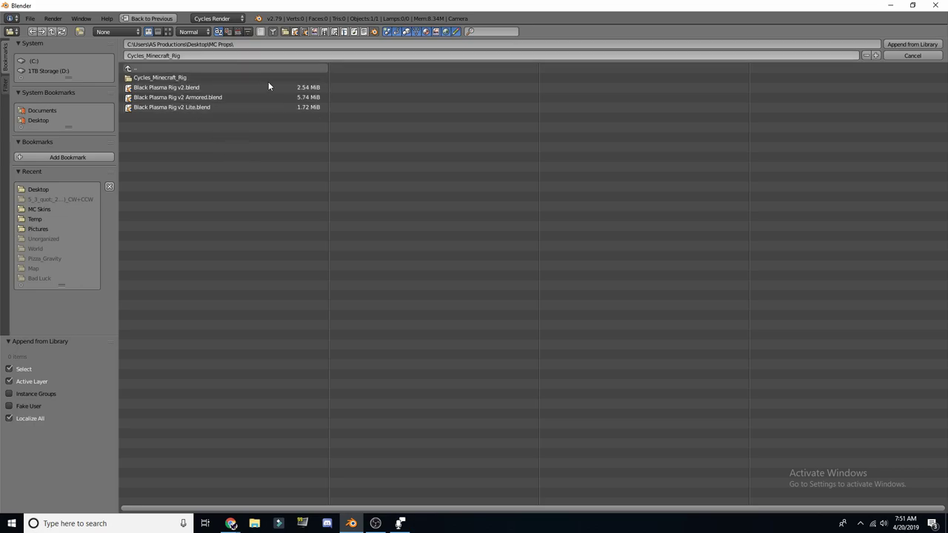
pyautogui.doubleClick(191, 97)
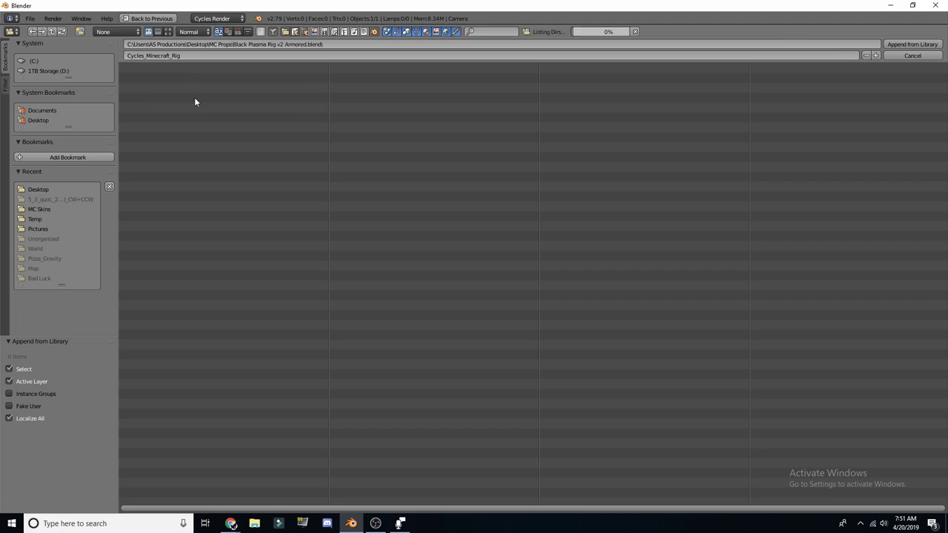
pyautogui.click(154, 69)
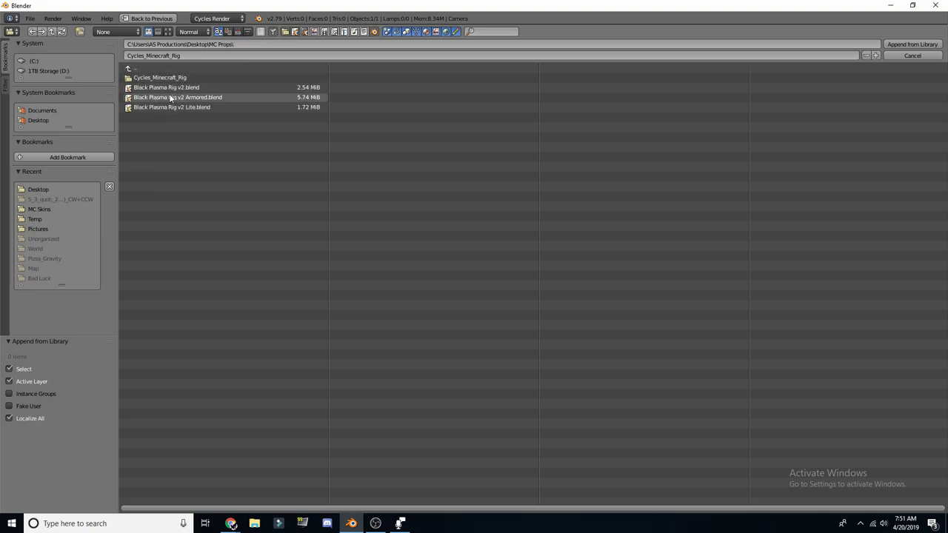
pyautogui.doubleClick(209, 97)
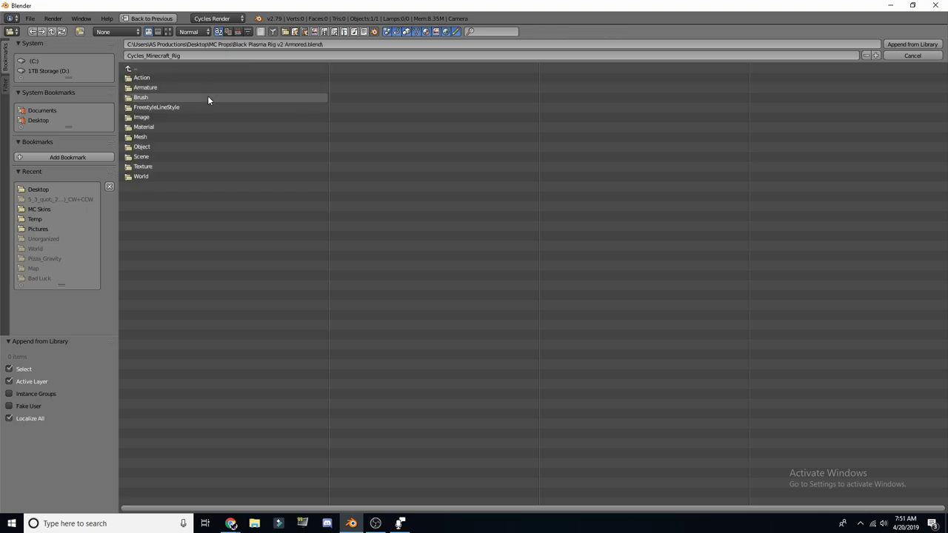
pyautogui.doubleClick(163, 147)
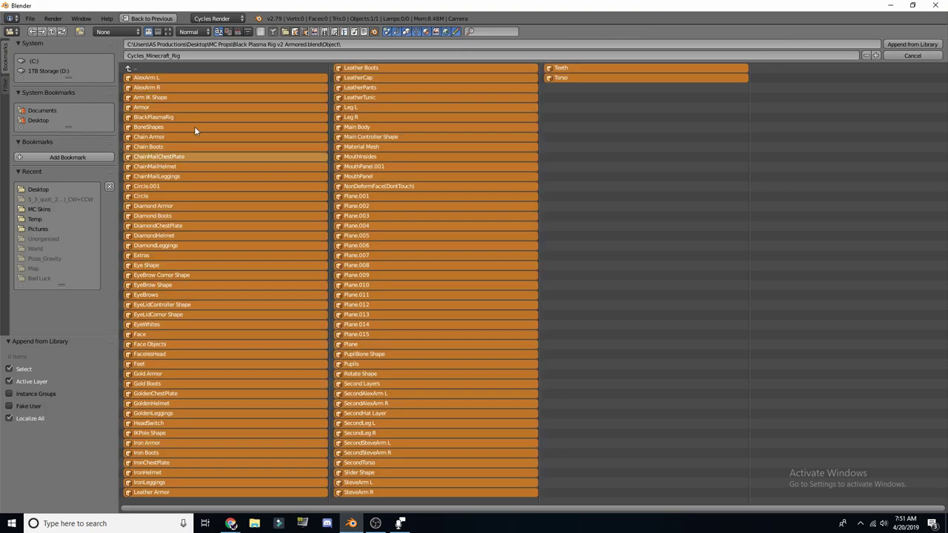
pyautogui.press('a')
pyautogui.click(892, 43)
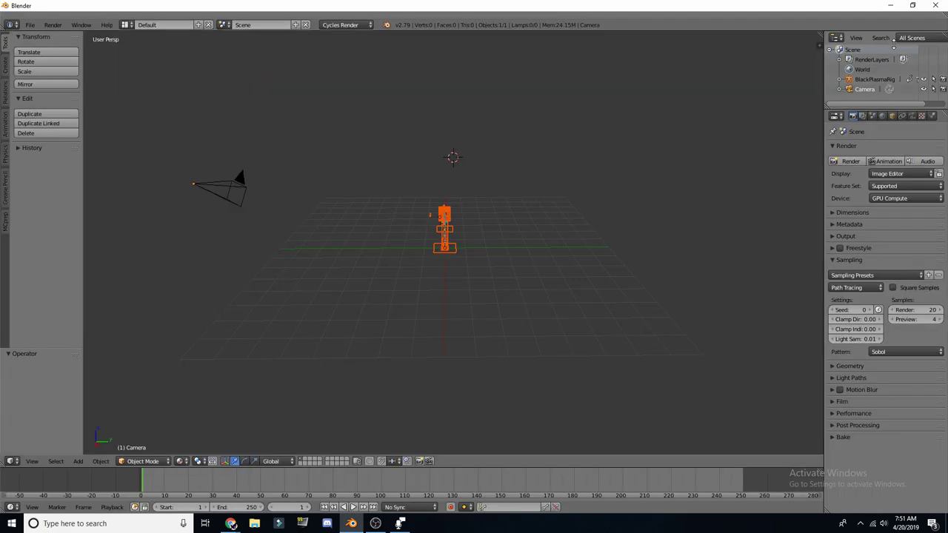
# Frame the appended rig and orbit around it to inspect it from several sides
pyautogui.press('KP_Decimal')
pyautogui.moveTo(357, 190); pyautogui.dragTo(485, 261, button='middle')
pyautogui.scroll(-6, 549, 181)
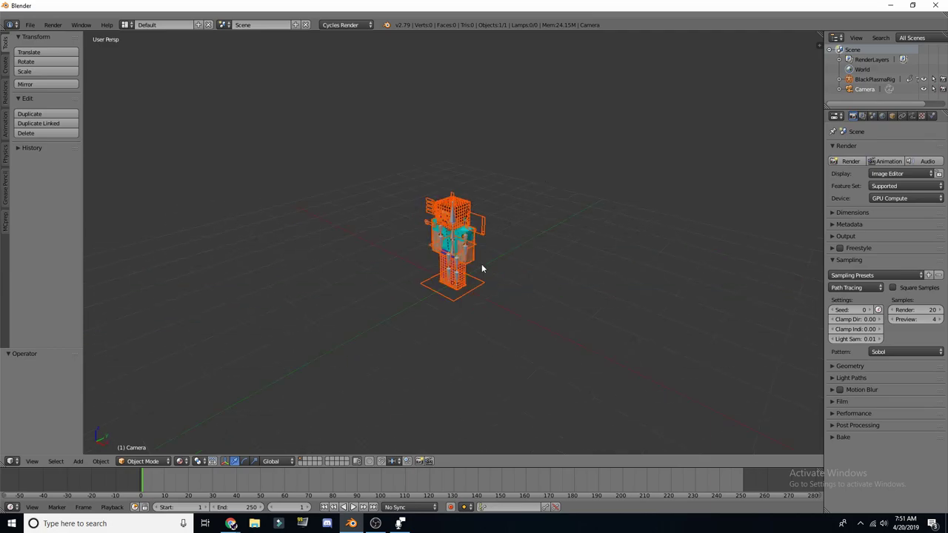
pyautogui.moveTo(415, 317); pyautogui.dragTo(546, 255, button='middle')
pyautogui.scroll(5, 543, 250)
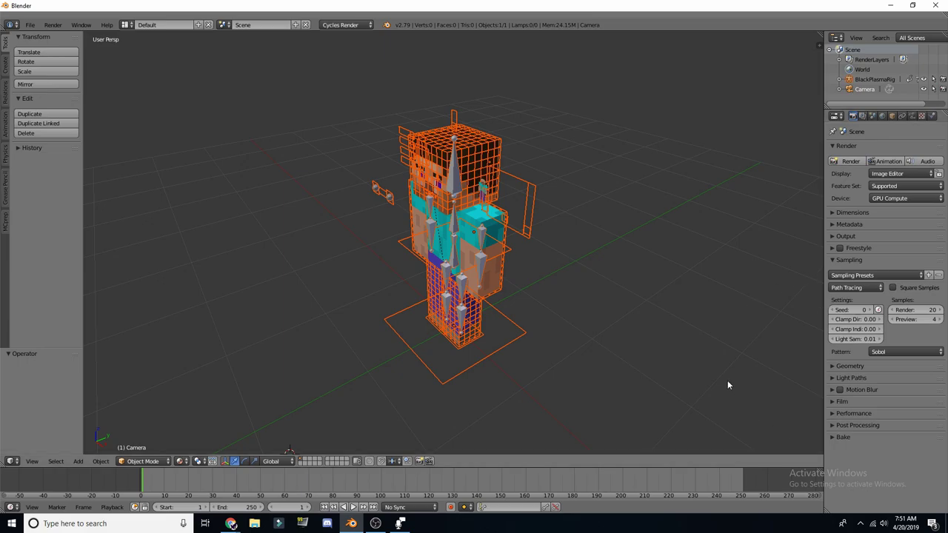
pyautogui.moveTo(591, 252); pyautogui.dragTo(563, 245, button='middle')
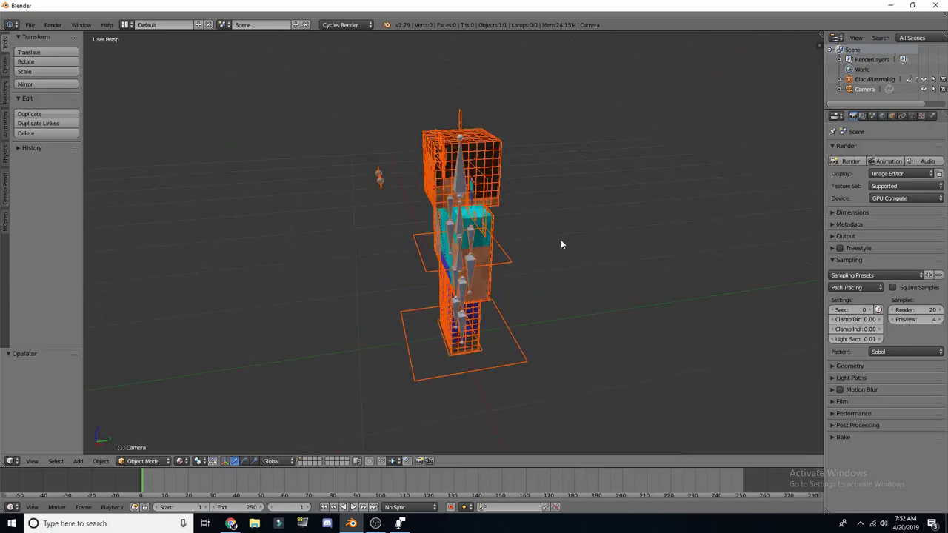
# Select the BlackPlasmaRig armature and settle on a close, near-front view of the character
pyautogui.rightClick(467, 185)
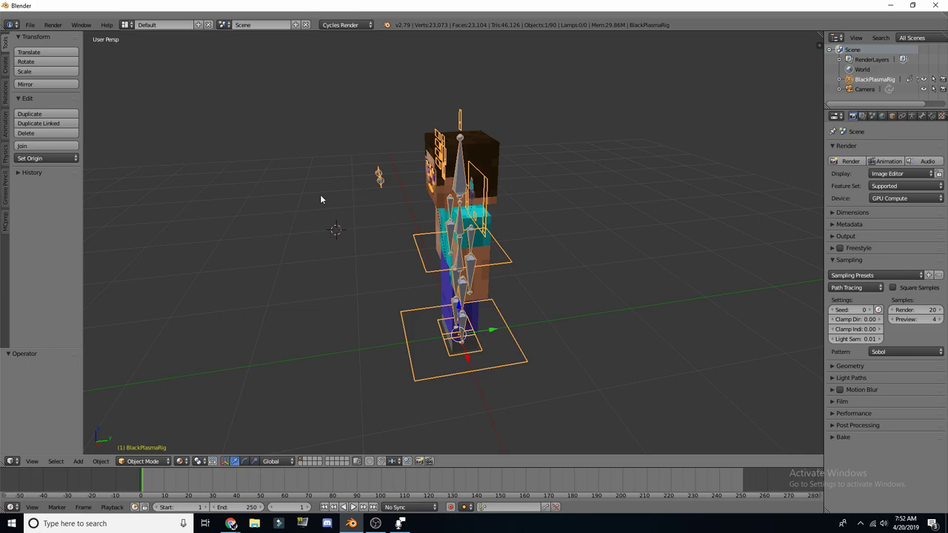
pyautogui.click(292, 143)
pyautogui.moveTo(295, 180); pyautogui.dragTo(565, 258, button='middle')
pyautogui.click(462, 160)
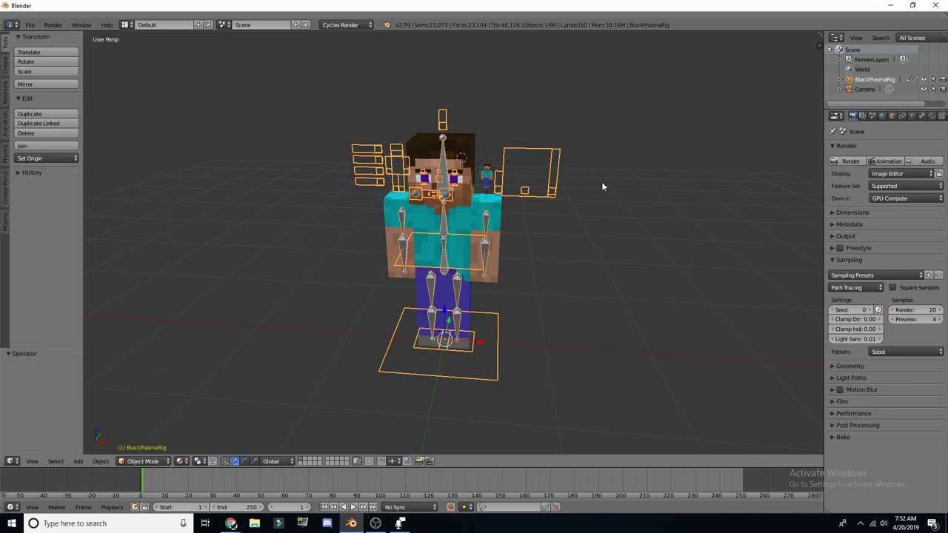
pyautogui.scroll(4, 546, 192)
pyautogui.moveTo(581, 206); pyautogui.dragTo(514, 184, button='middle')
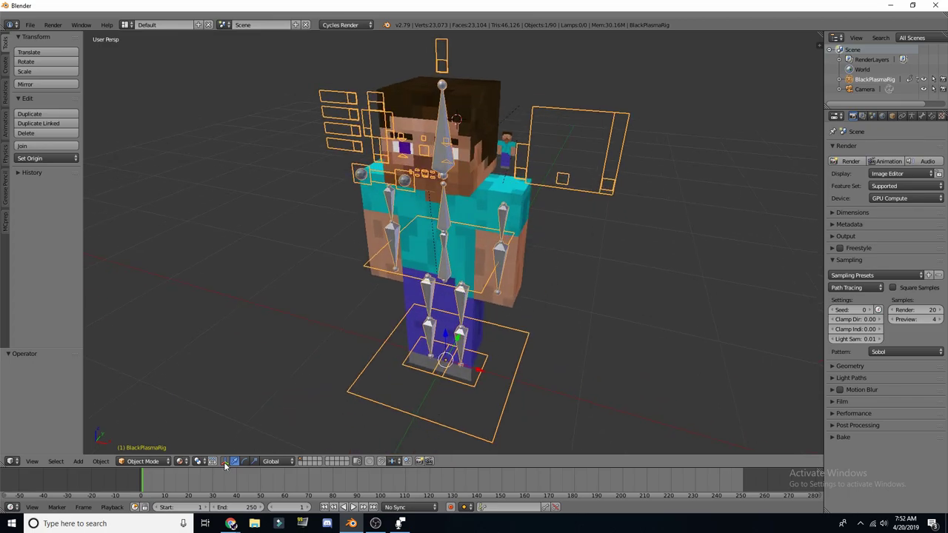
# Switch the rig into Pose Mode
pyautogui.click(145, 464)
pyautogui.click(143, 432)
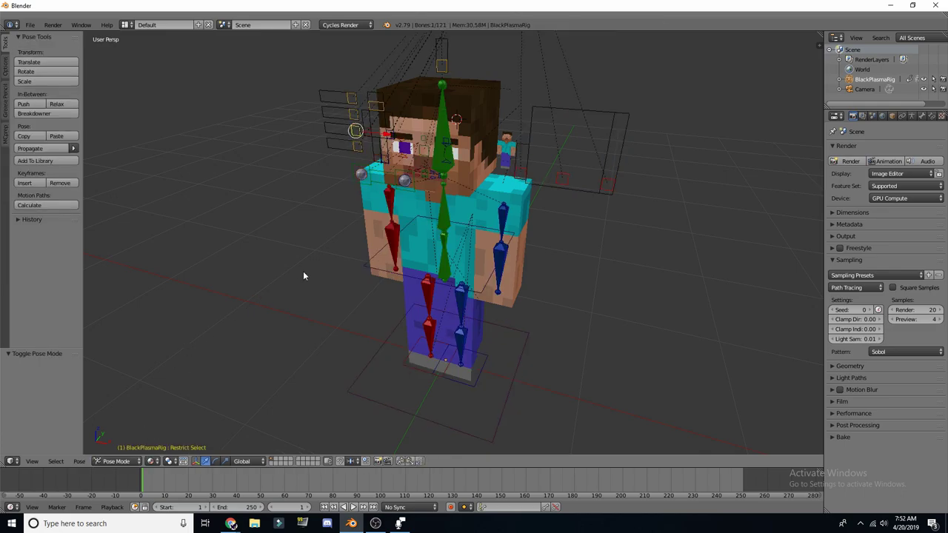
pyautogui.click(116, 460)
pyautogui.click(119, 448)
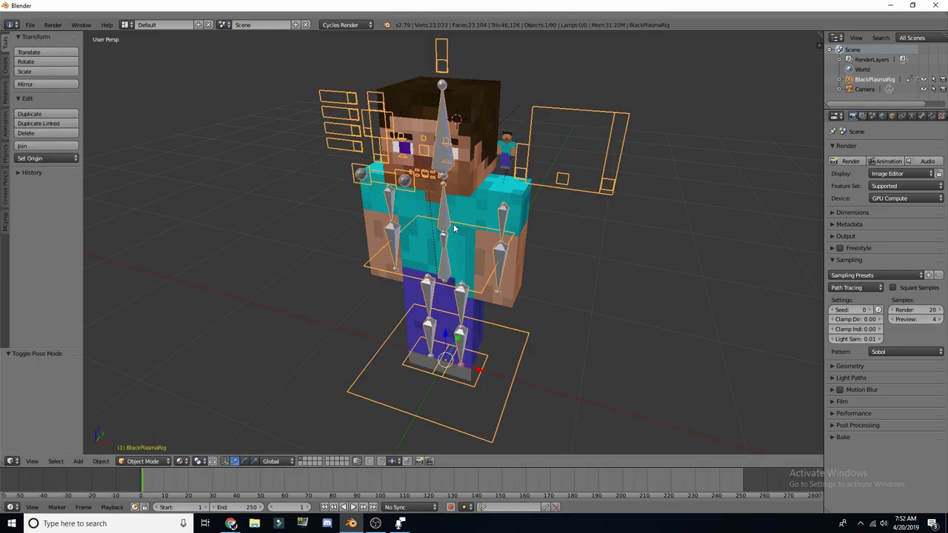
pyautogui.click(143, 462)
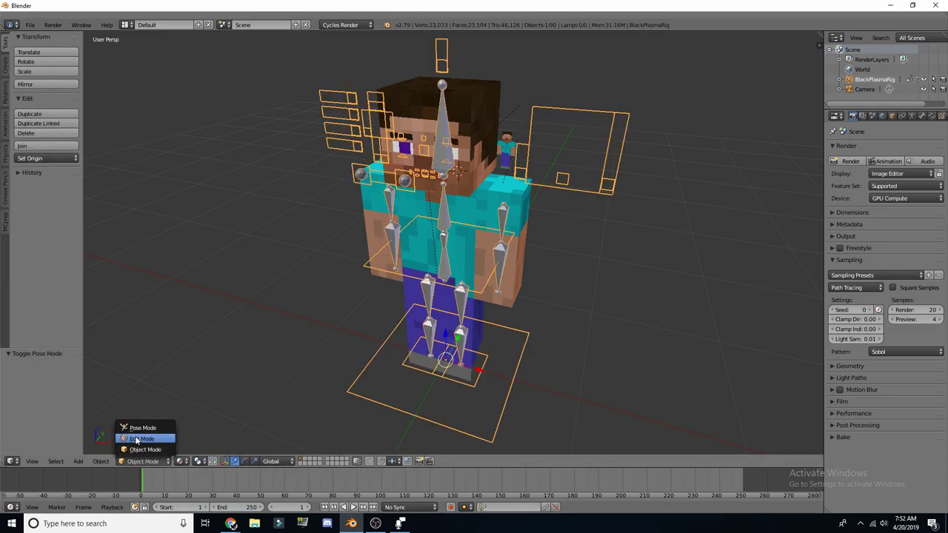
pyautogui.click(143, 433)
# Test the Head, Pelvis and Top Arm R bones, undo the arm pose, then frame the Material Mesh
pyautogui.rightClick(444, 122)
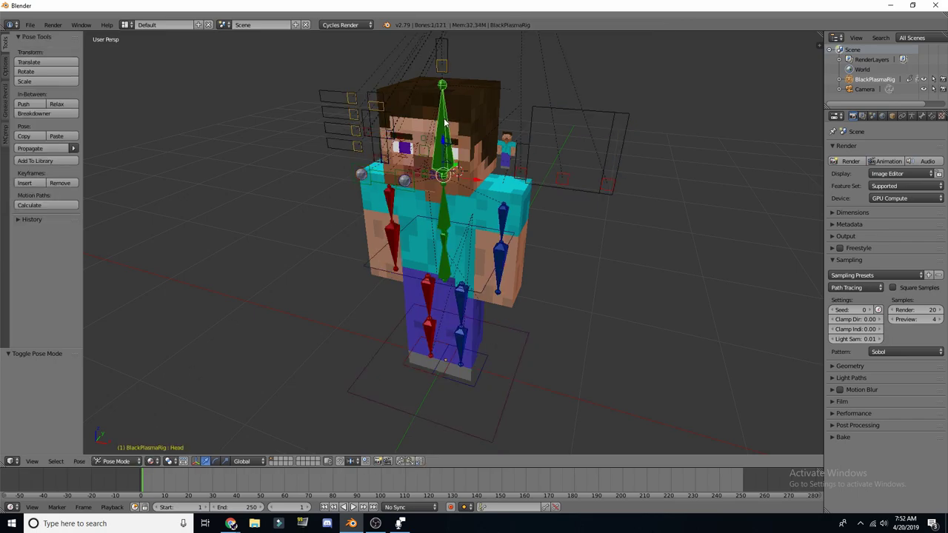
pyautogui.rightClick(501, 251)
pyautogui.rightClick(446, 214)
pyautogui.rightClick(443, 256)
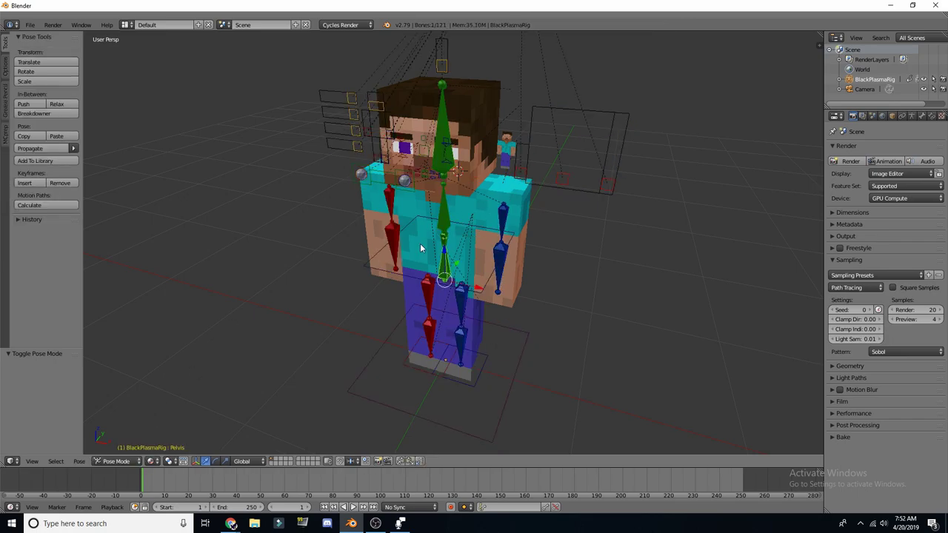
pyautogui.rightClick(391, 199)
pyautogui.press('r')
pyautogui.click(381, 184)
pyautogui.hotkey('ctrl', 'z')
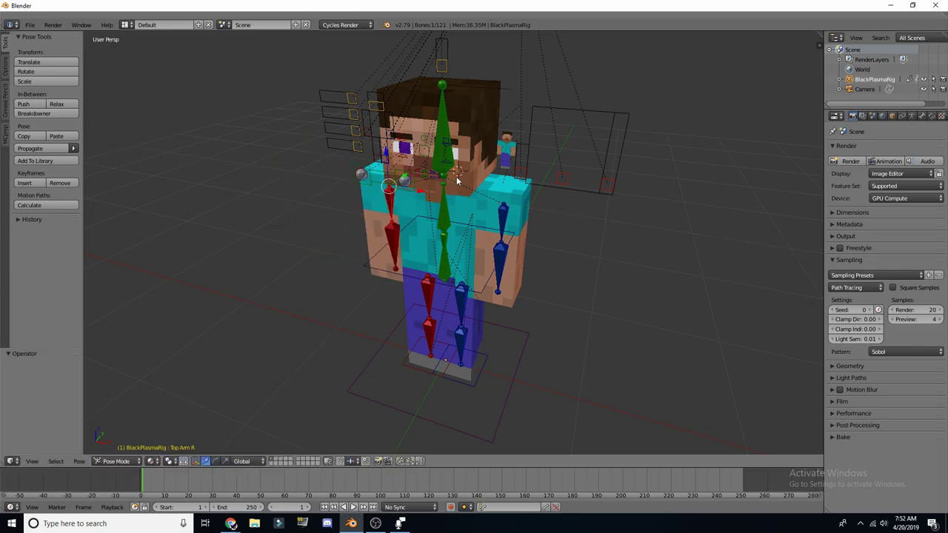
pyautogui.rightClick(508, 153)
pyautogui.press('KP_Decimal')
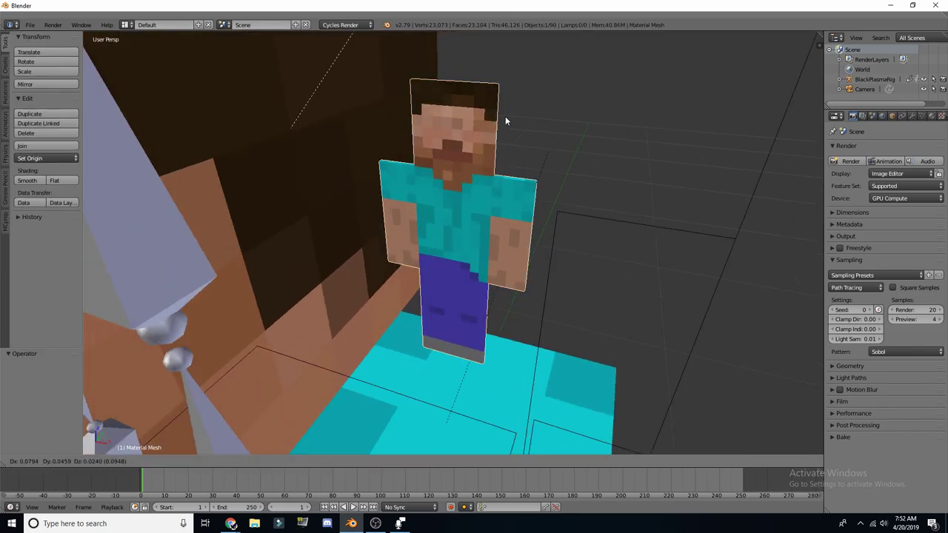
# Widen the Properties editor and show the Skin material with its Steve.png image texture
pyautogui.scroll(-4, 538, 144)
pyautogui.scroll(4, 465, 217)
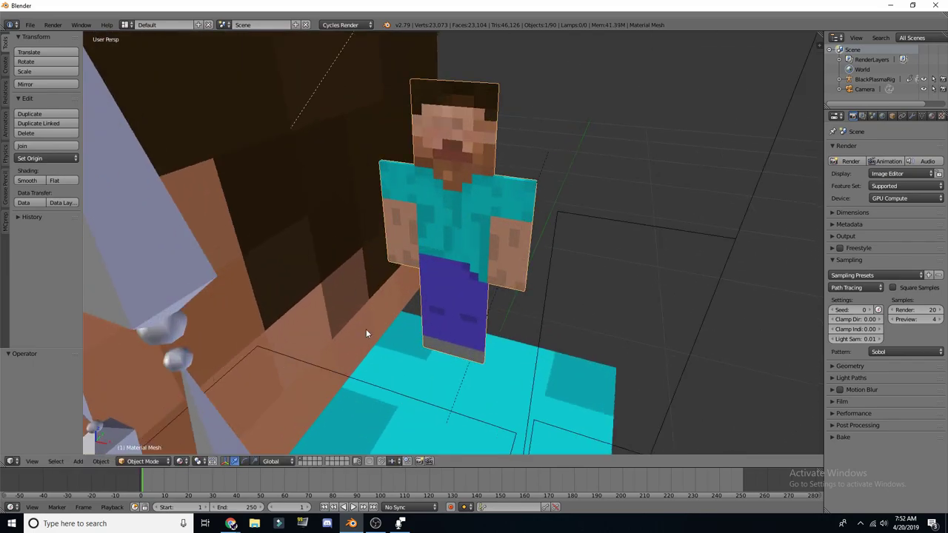
pyautogui.moveTo(358, 275); pyautogui.dragTo(402, 248, button='middle')
pyautogui.scroll(-5, 401, 248)
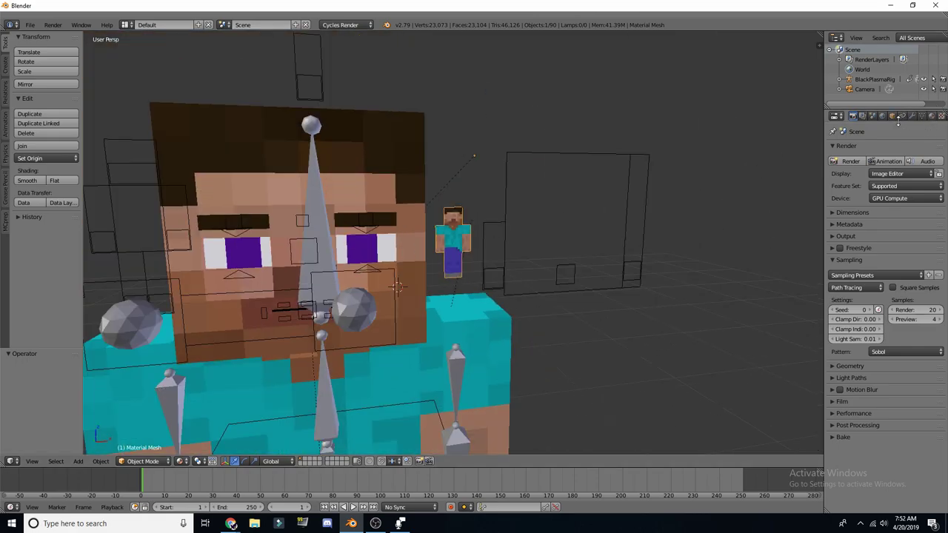
pyautogui.moveTo(822, 120); pyautogui.dragTo(767, 121)
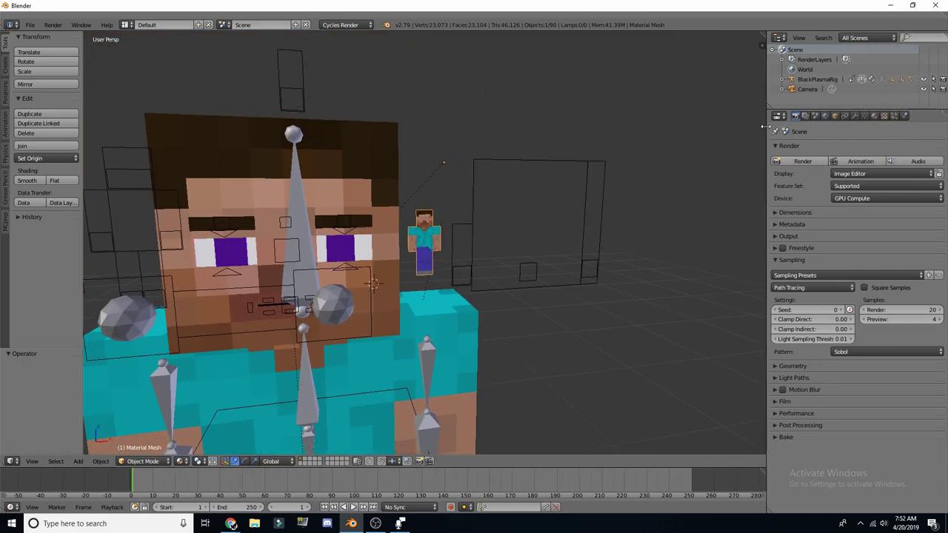
pyautogui.click(877, 116)
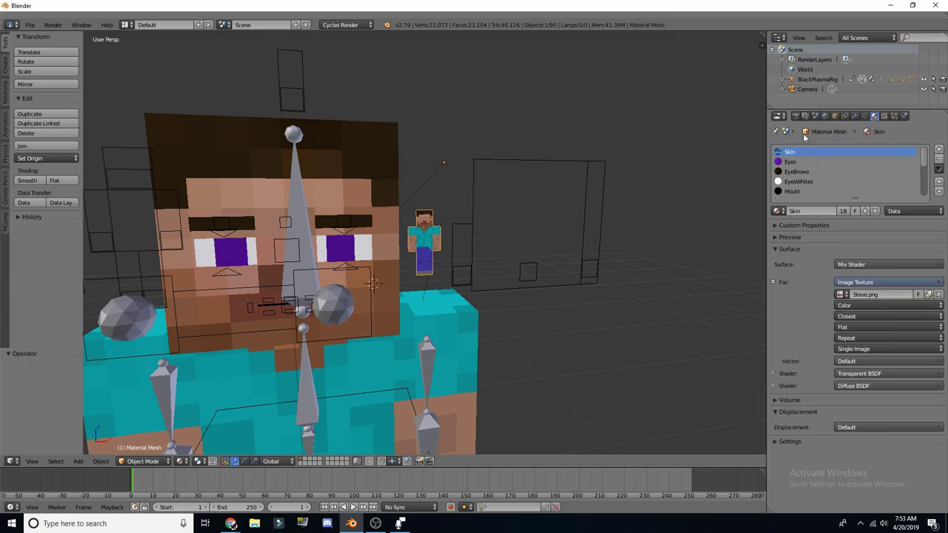
pyautogui.scroll(-6, 315, 282)
pyautogui.scroll(-5, 830, 164)
pyautogui.scroll(5, 826, 180)
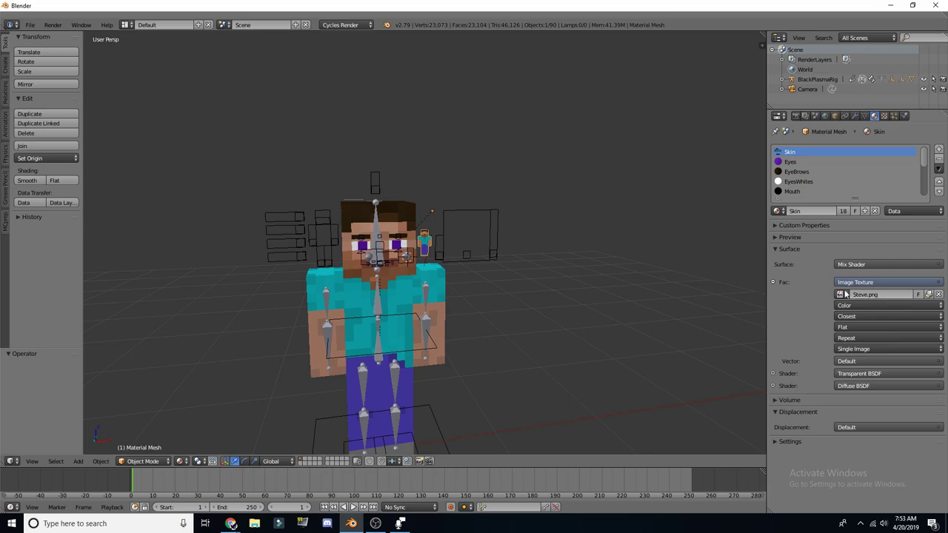
# Unlink Steve.png from the Skin material's Image Texture, leaving the character untextured
pyautogui.click(938, 295)
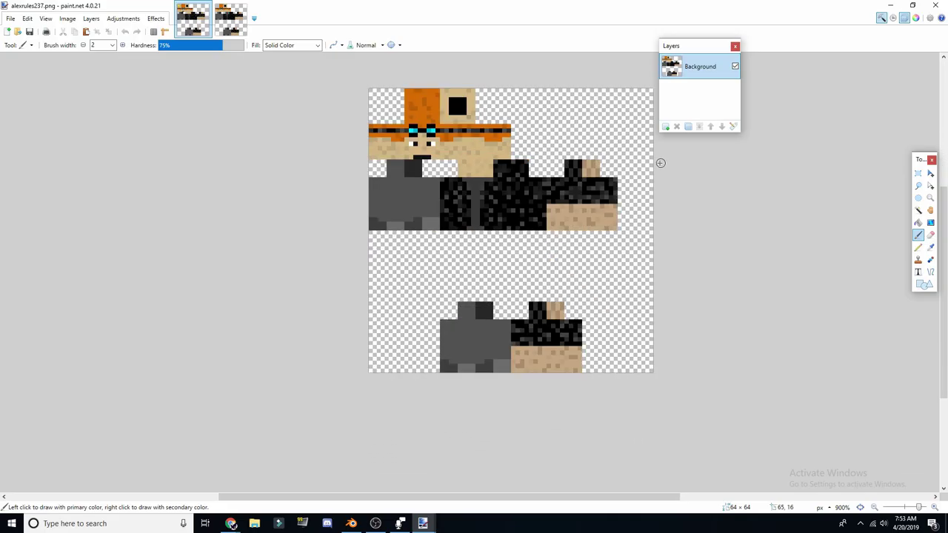
pyautogui.moveTo(592, 237); pyautogui.dragTo(570, 269, button='middle')
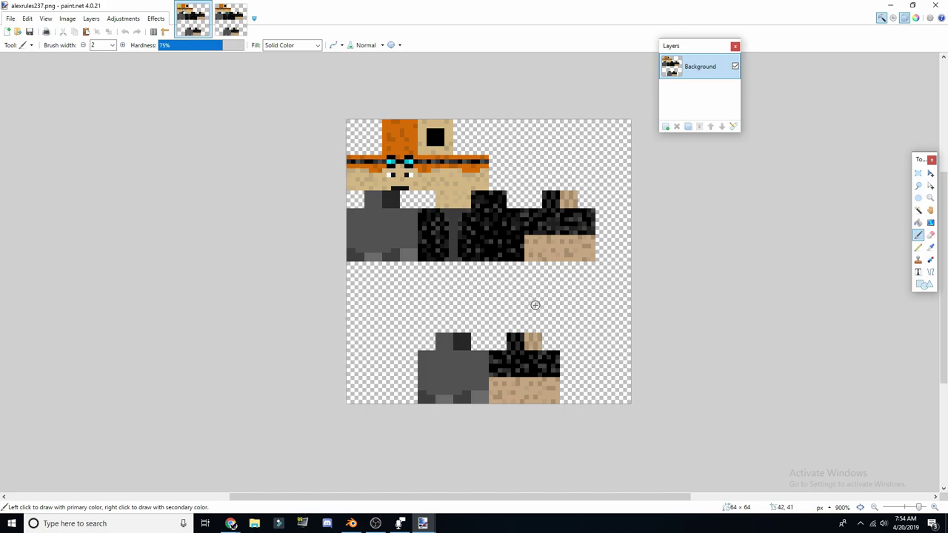
# Zoom into the alexrules237.png skin and try a rectangle selection on a small patch
pyautogui.scroll(-1, 471, 237)
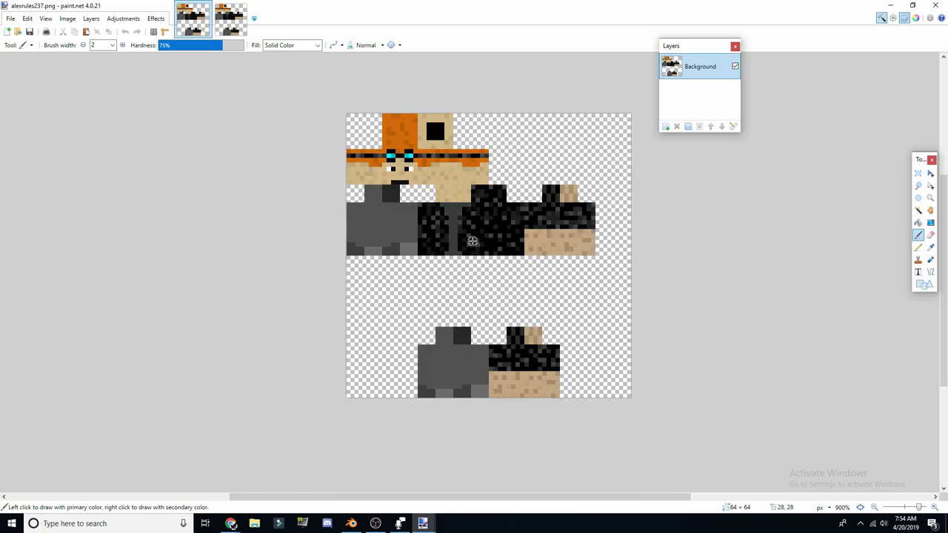
pyautogui.keyDown('ctrl'); pyautogui.scroll(2, 471, 241); pyautogui.keyUp('ctrl')
pyautogui.keyDown('ctrl'); pyautogui.scroll(-1, 472, 241); pyautogui.keyUp('ctrl')
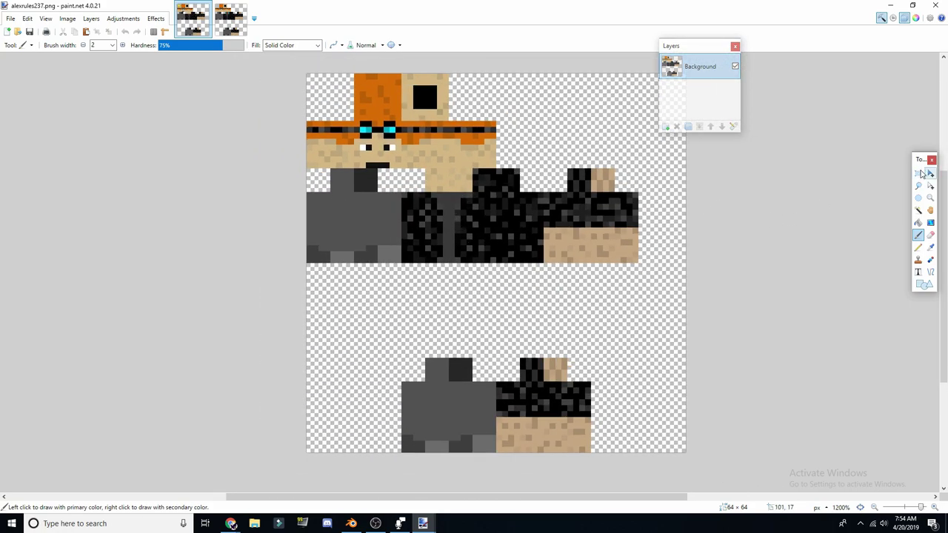
pyautogui.click(918, 172)
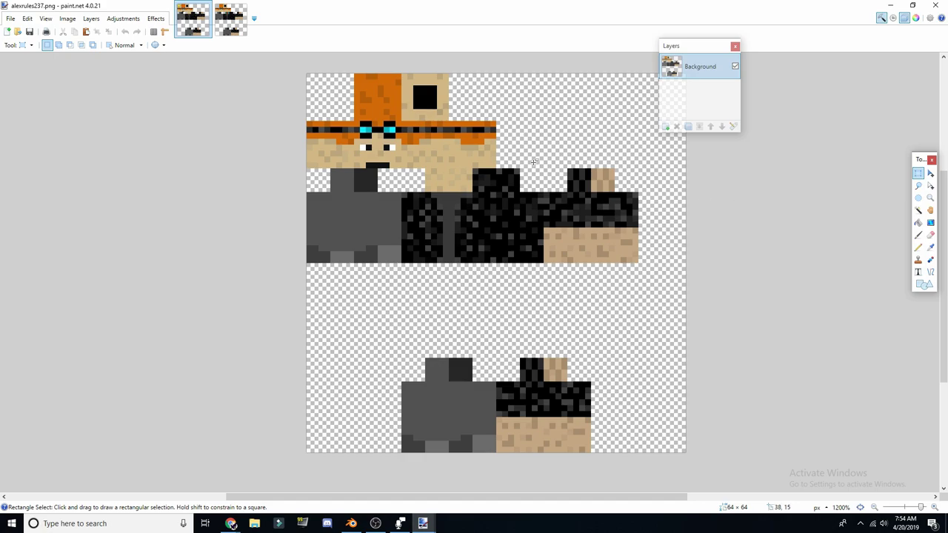
pyautogui.moveTo(531, 156); pyautogui.dragTo(563, 175)
pyautogui.click(370, 145)
pyautogui.scroll(5, 361, 148)
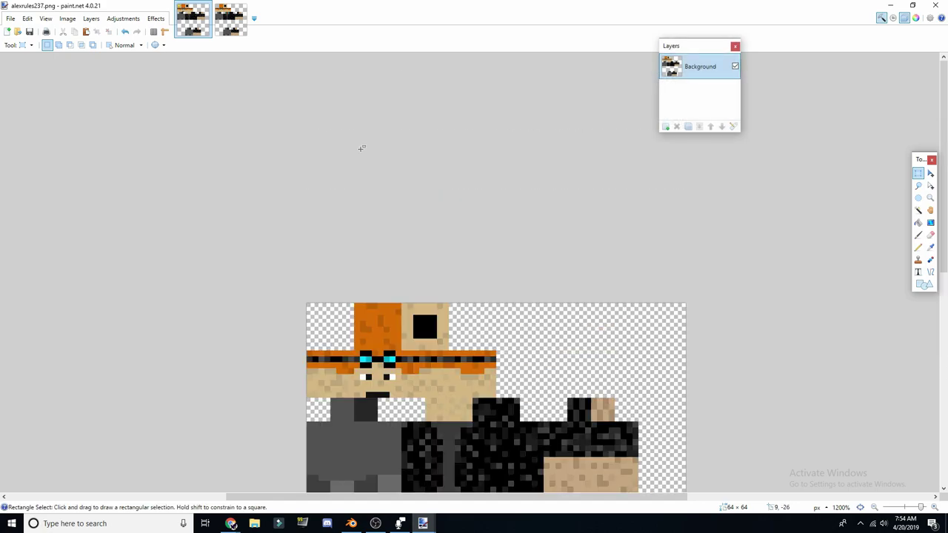
pyautogui.keyDown('ctrl'); pyautogui.scroll(4, 362, 148); pyautogui.keyUp('ctrl')
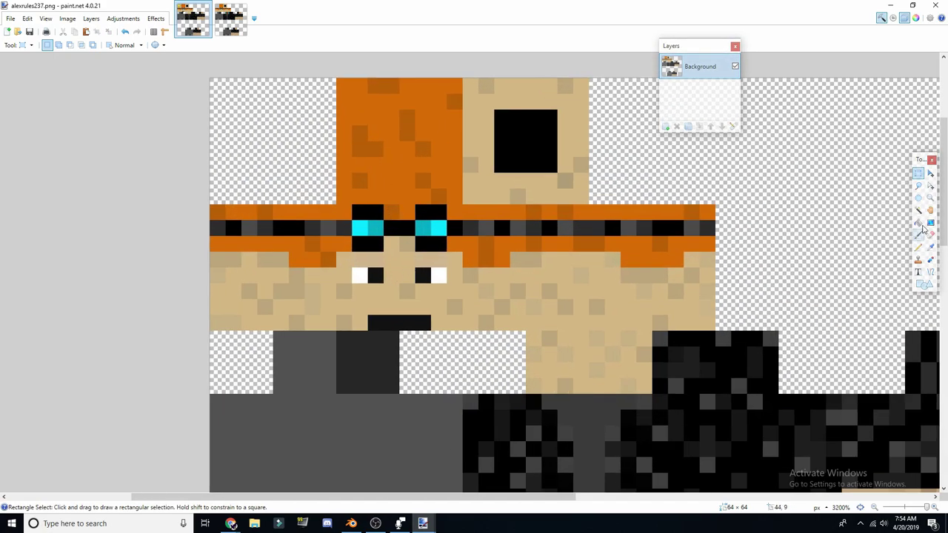
# Paint the eye pixels with the picked tan face colour, then undo the edit
pyautogui.click(931, 247)
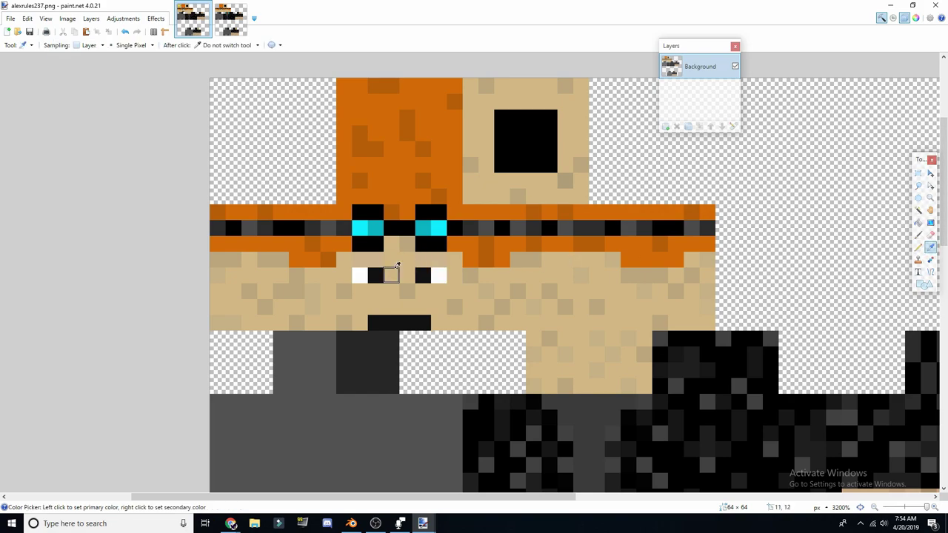
pyautogui.click(395, 267)
pyautogui.click(918, 247)
pyautogui.click(363, 273)
pyautogui.moveTo(365, 271); pyautogui.dragTo(438, 271)
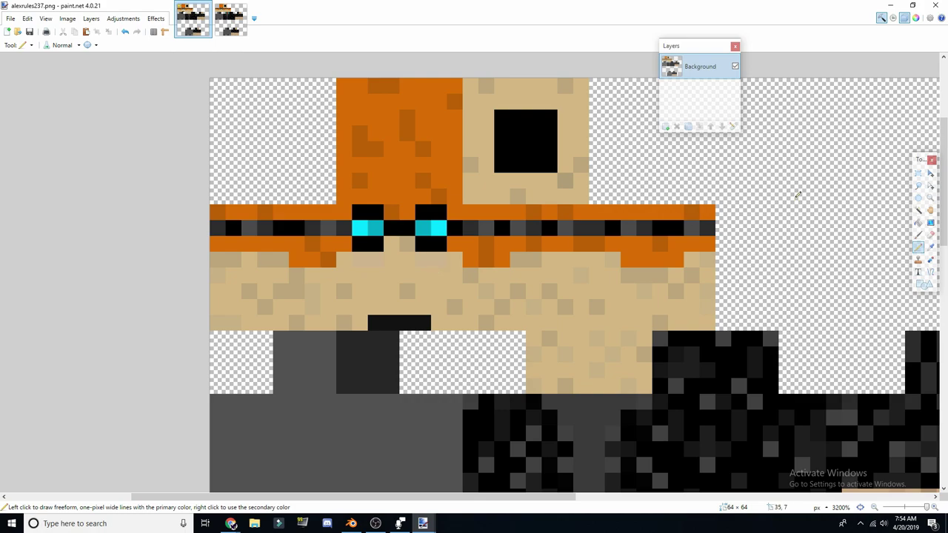
pyautogui.hotkey('ctrl', 'z')
pyautogui.hotkey('ctrl', 'z')
# Compare Alex_anim_skin.png with alexrules237.png, then return to Blender
pyautogui.click(231, 19)
pyautogui.keyDown('ctrl'); pyautogui.scroll(4, 356, 231); pyautogui.keyUp('ctrl')
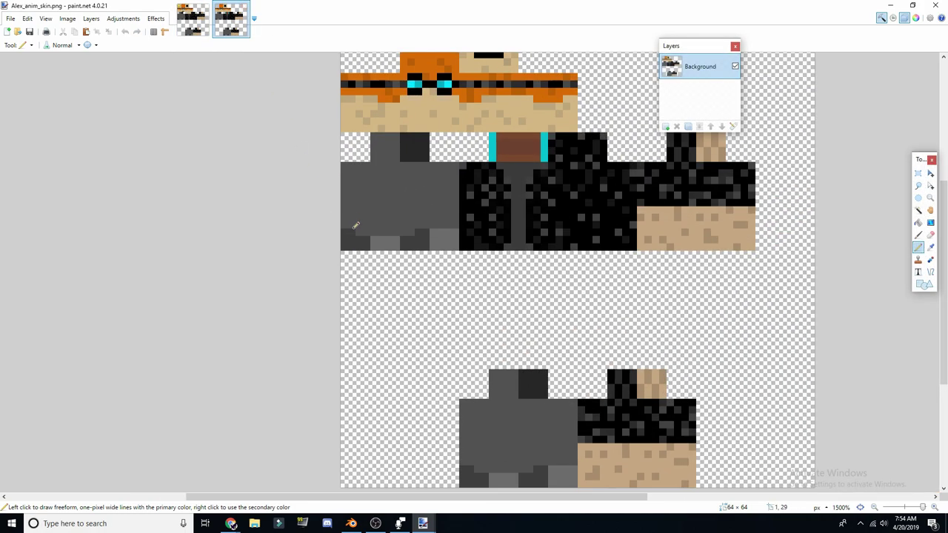
pyautogui.keyDown('ctrl'); pyautogui.scroll(2, 415, 182); pyautogui.keyUp('ctrl')
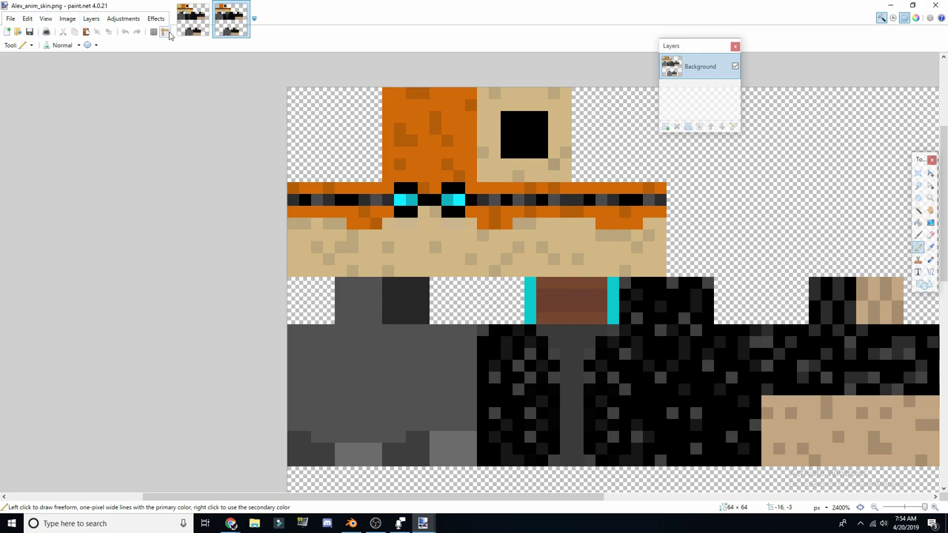
pyautogui.click(192, 19)
pyautogui.scroll(-2, 532, 245)
pyautogui.keyDown('ctrl'); pyautogui.scroll(-2, 518, 249); pyautogui.keyUp('ctrl')
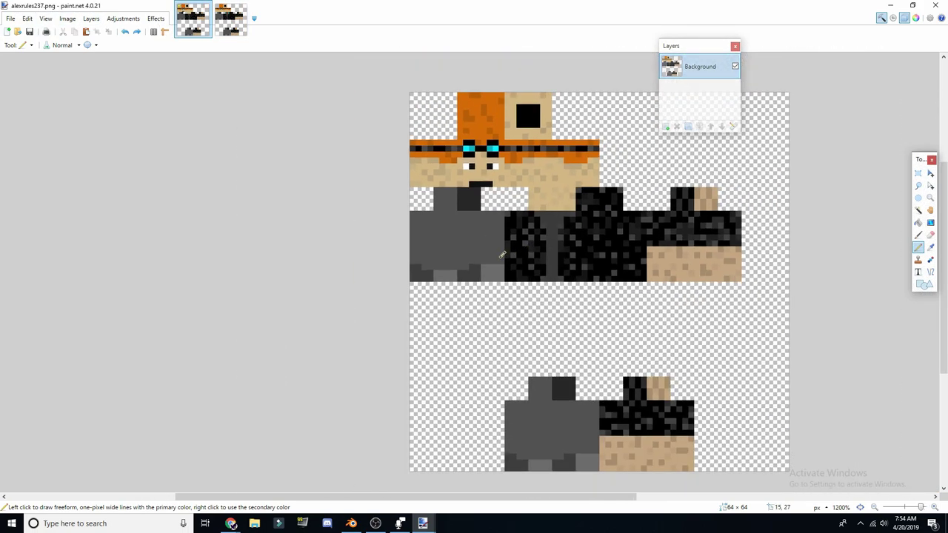
pyautogui.hotkey('alt', 'Tab')
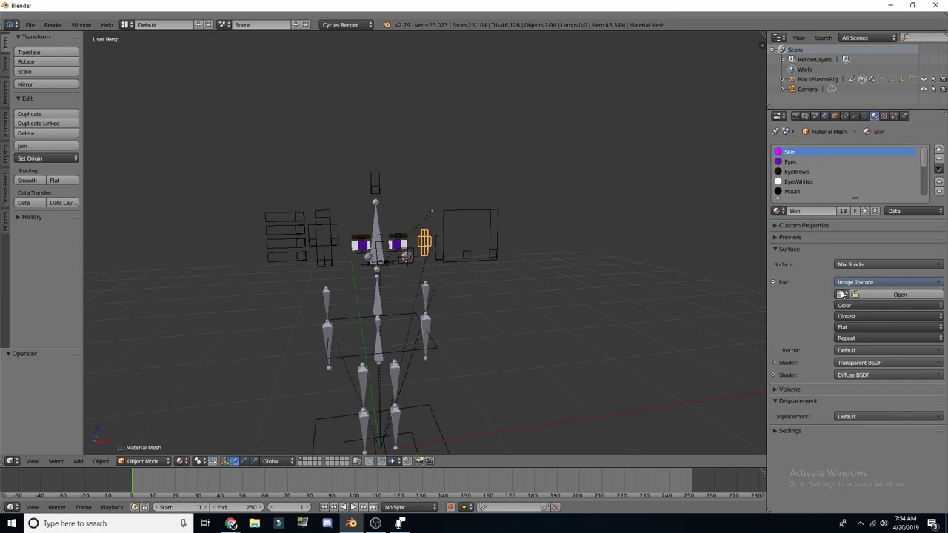
# Browse for a new skin image in the Desktop > MC Props folder
pyautogui.click(905, 296)
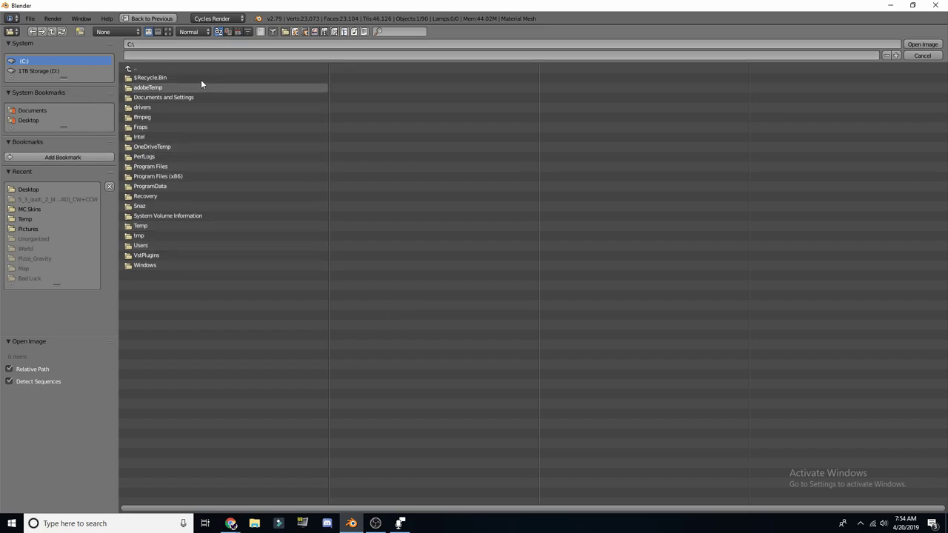
pyautogui.click(22, 120)
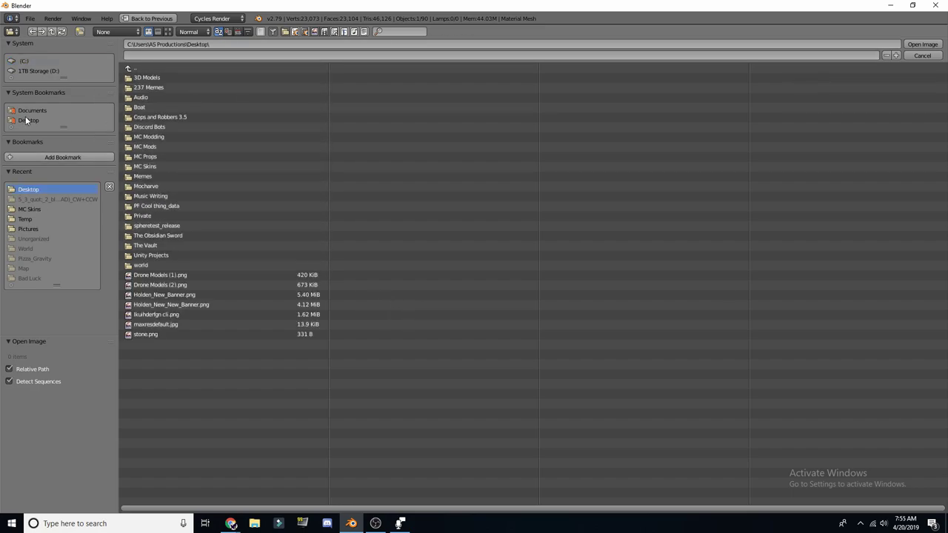
pyautogui.click(157, 157)
# Load Alex_anim_skin.png as the skin and move the Material Mesh -0.866 along Y
pyautogui.doubleClick(150, 89)
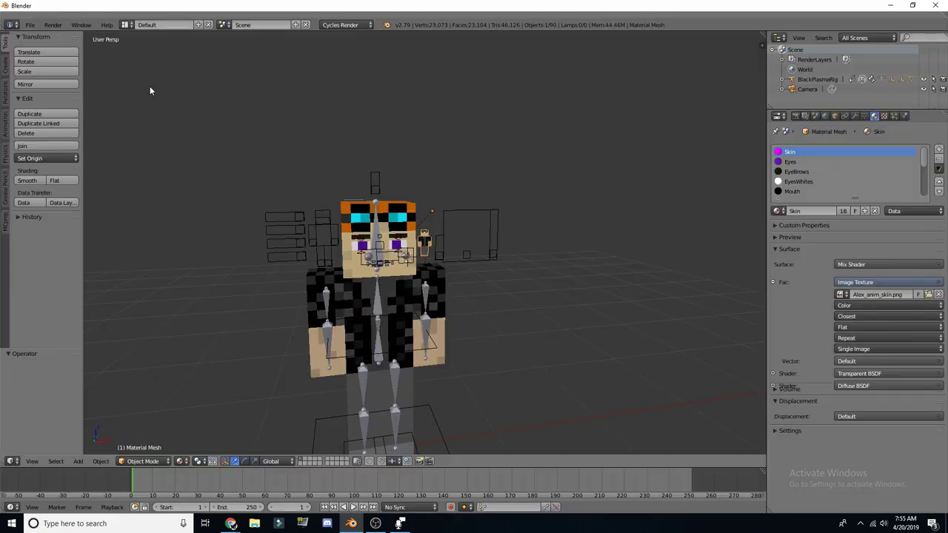
pyautogui.press('g')
pyautogui.press('x')
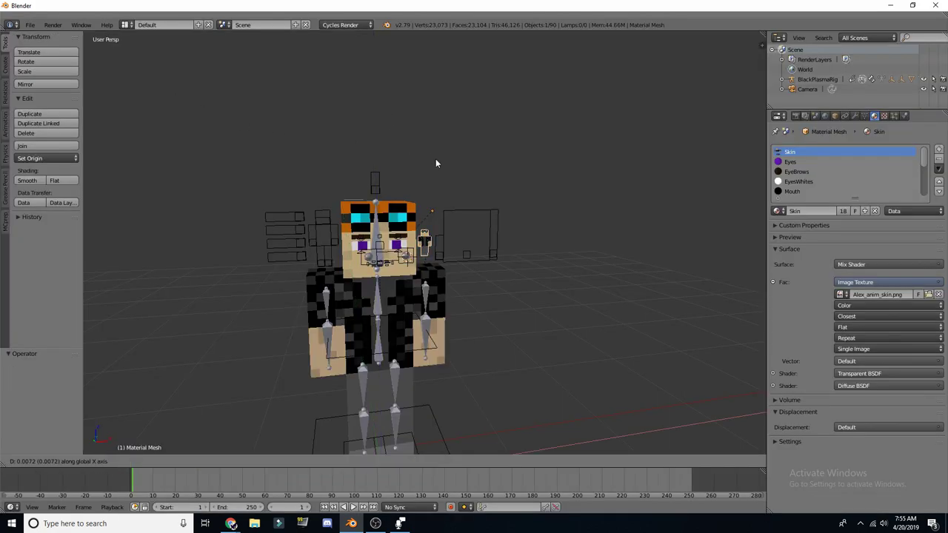
pyautogui.press('z')
pyautogui.press('y')
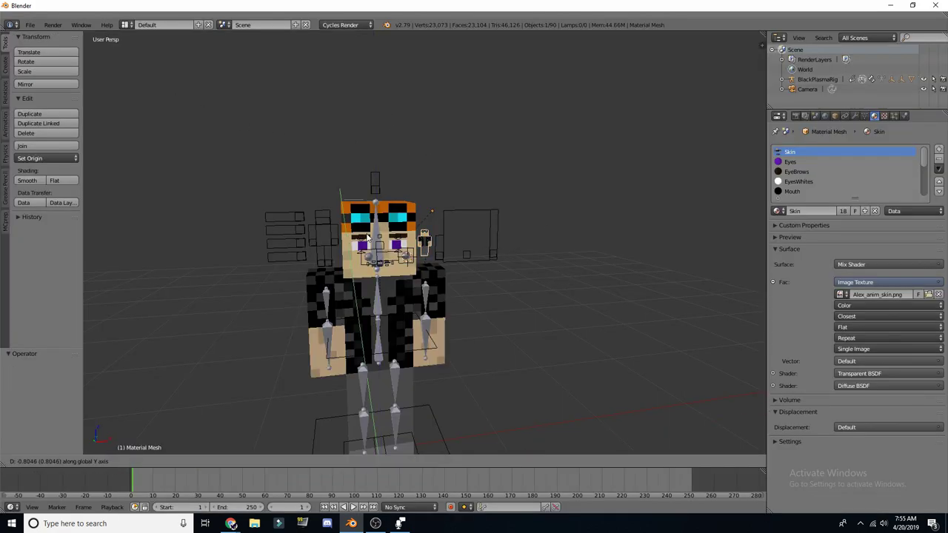
pyautogui.click(408, 246)
# Show the Eyes material's purple Diffuse BSDF settings in the Material tab
pyautogui.scroll(6, 408, 247)
pyautogui.scroll(-3, 349, 222)
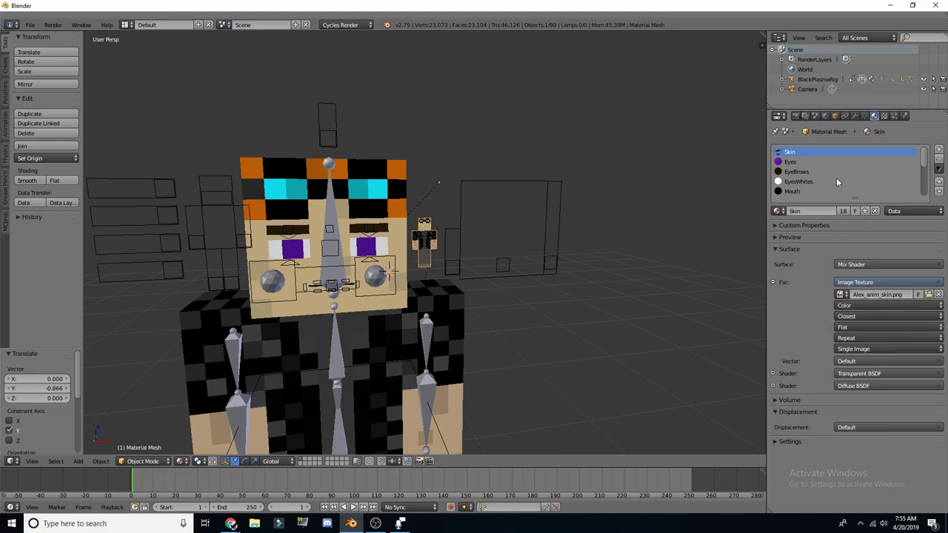
pyautogui.click(805, 163)
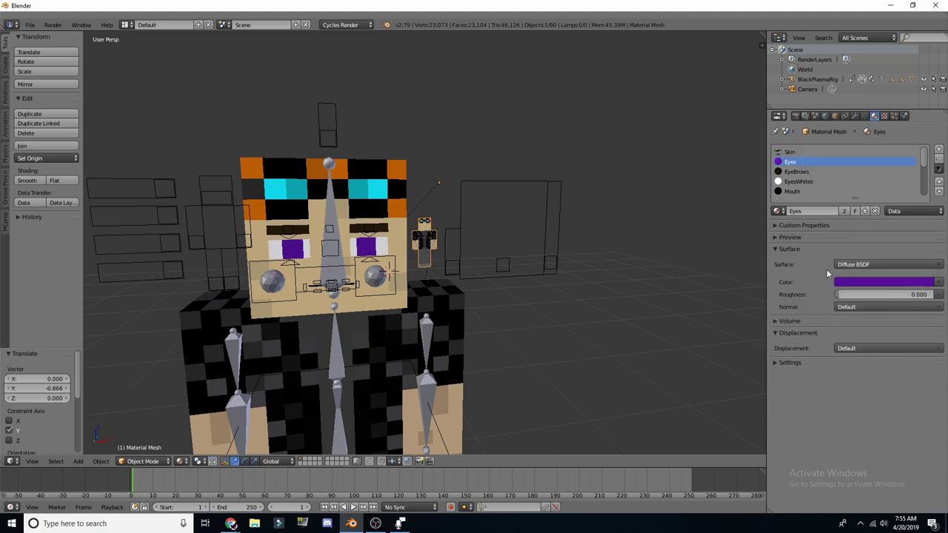
# Set the Eyes material colour to black after trying white and cyan
pyautogui.click(881, 285)
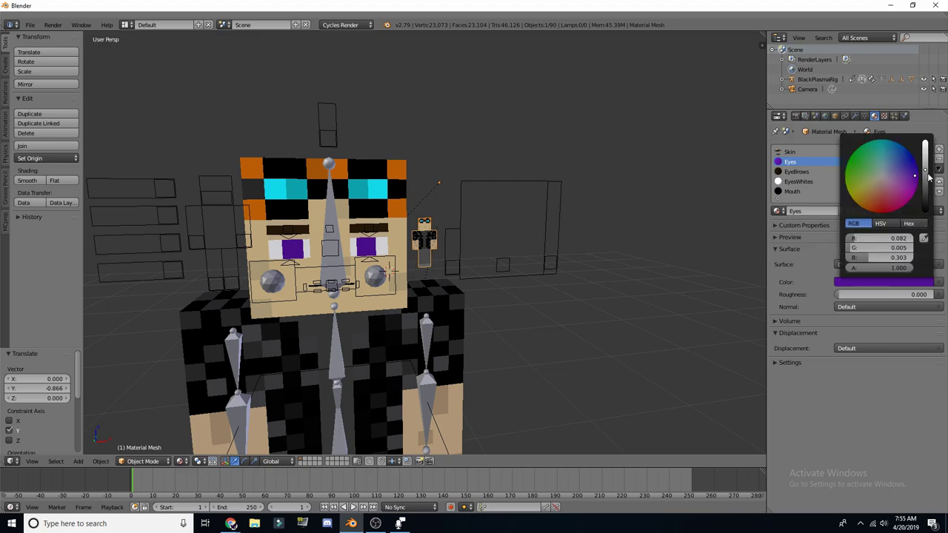
pyautogui.moveTo(925, 169); pyautogui.dragTo(925, 212)
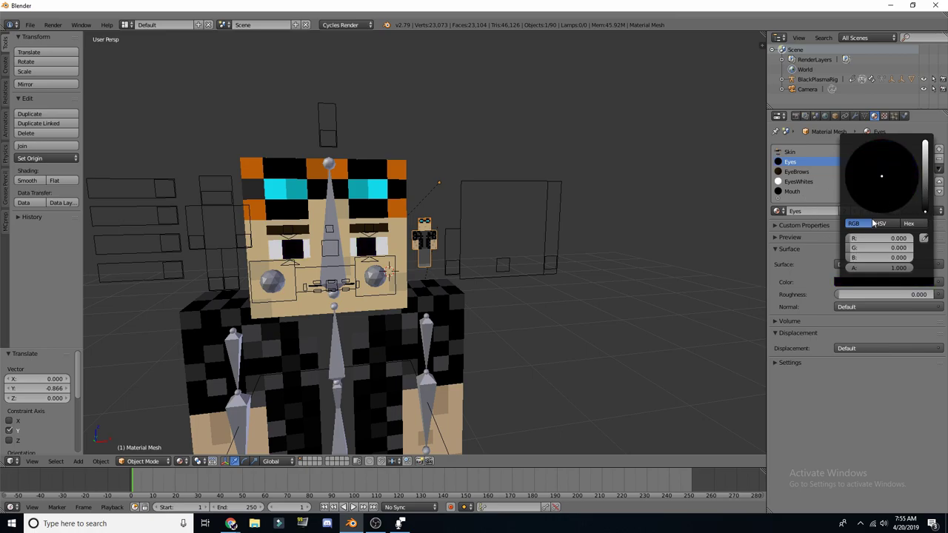
pyautogui.moveTo(925, 212); pyautogui.dragTo(924, 140)
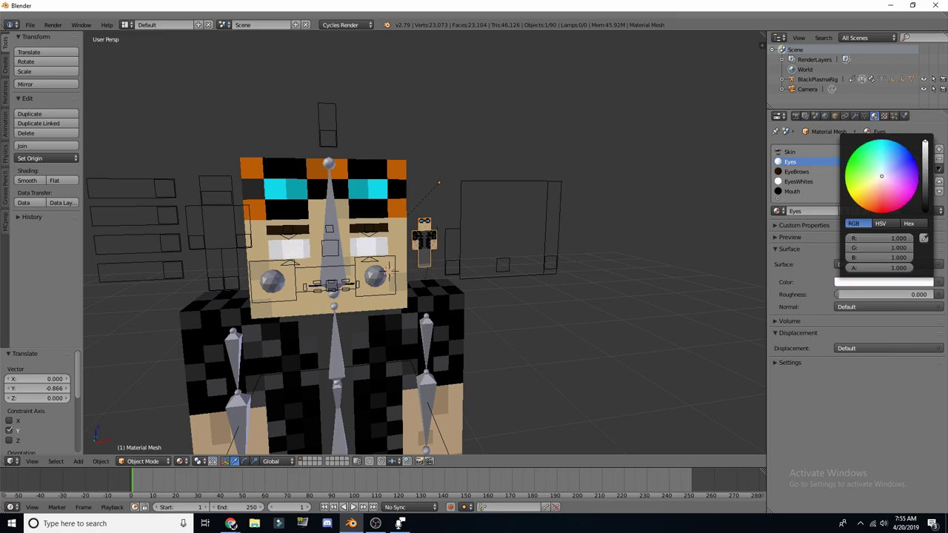
pyautogui.moveTo(881, 176)
pyautogui.mouseDown()
pyautogui.moveTo(903, 166)
pyautogui.moveTo(908, 175)
pyautogui.moveTo(872, 194)
pyautogui.moveTo(888, 153)
pyautogui.moveTo(881, 179)
pyautogui.moveTo(925, 185)
pyautogui.moveTo(925, 217)
pyautogui.mouseUp()
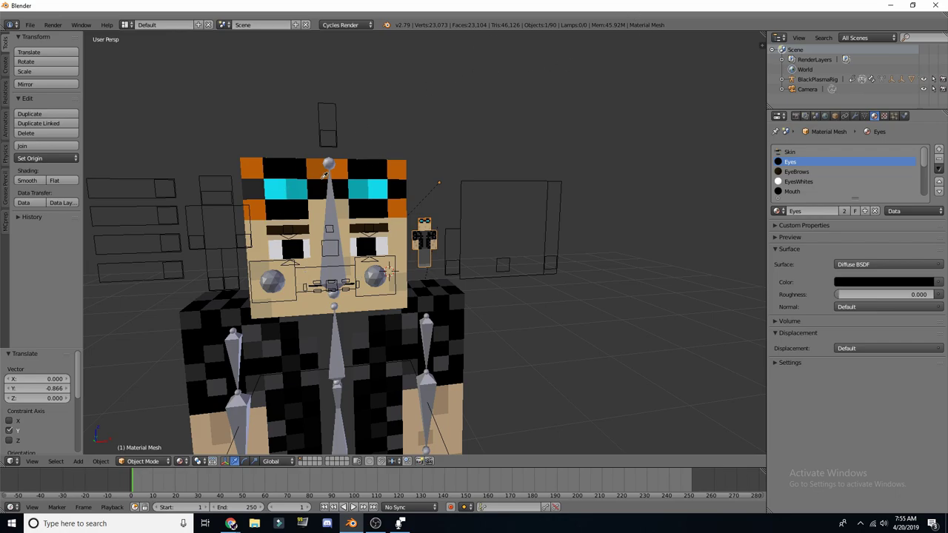
pyautogui.hotkey('ctrl', 'z')
pyautogui.hotkey('ctrl', 'z')
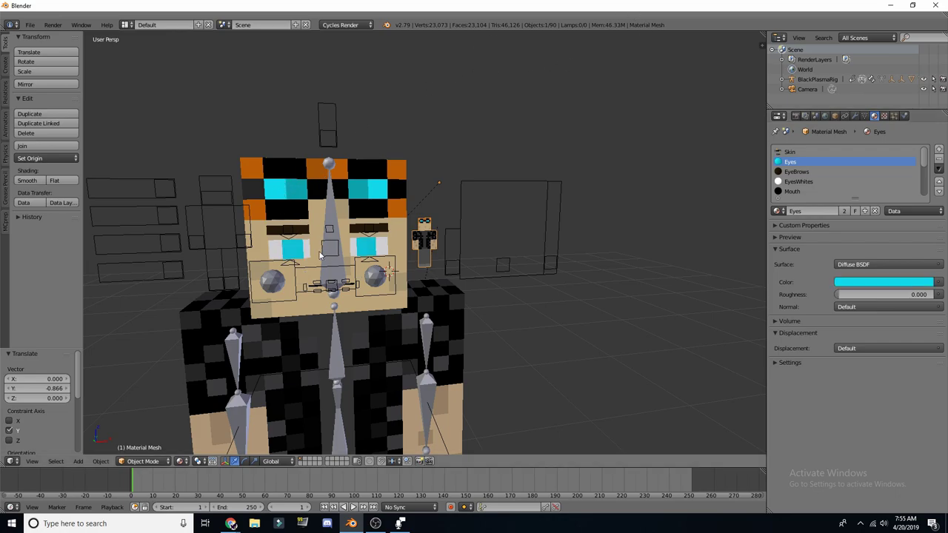
pyautogui.click(857, 285)
pyautogui.moveTo(929, 198); pyautogui.dragTo(927, 215)
# Select the rig's EyeLocation bone in Pose Mode and orbit around to inspect the face
pyautogui.moveTo(625, 246); pyautogui.dragTo(602, 242, button='middle')
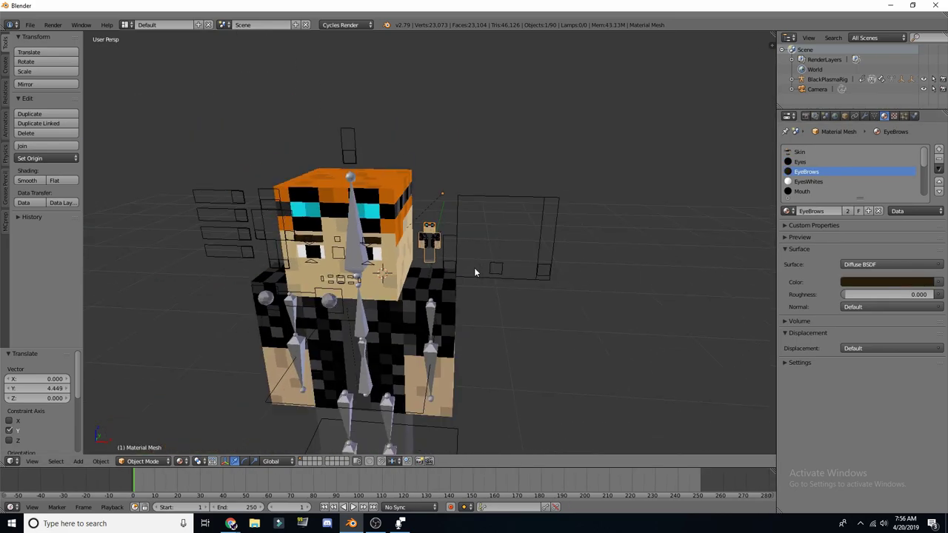
pyautogui.moveTo(474, 267); pyautogui.dragTo(393, 266, button='middle')
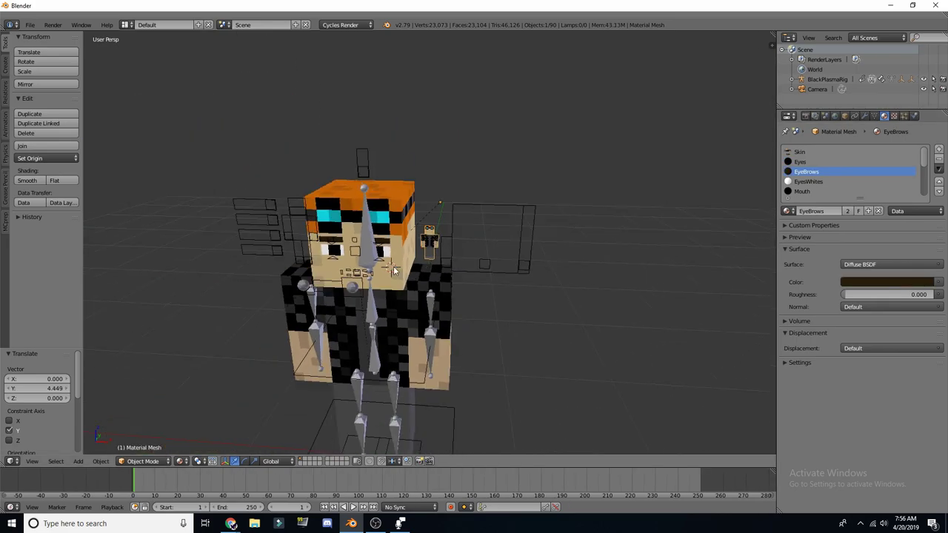
pyautogui.rightClick(351, 256)
pyautogui.scroll(5, 333, 251)
pyautogui.scroll(-6, 311, 249)
pyautogui.moveTo(298, 249); pyautogui.dragTo(295, 196, button='middle')
pyautogui.scroll(-3, 276, 214)
pyautogui.scroll(2, 374, 240)
pyautogui.moveTo(374, 240); pyautogui.dragTo(256, 160, button='middle')
pyautogui.moveTo(281, 134); pyautogui.dragTo(338, 178, button='middle')
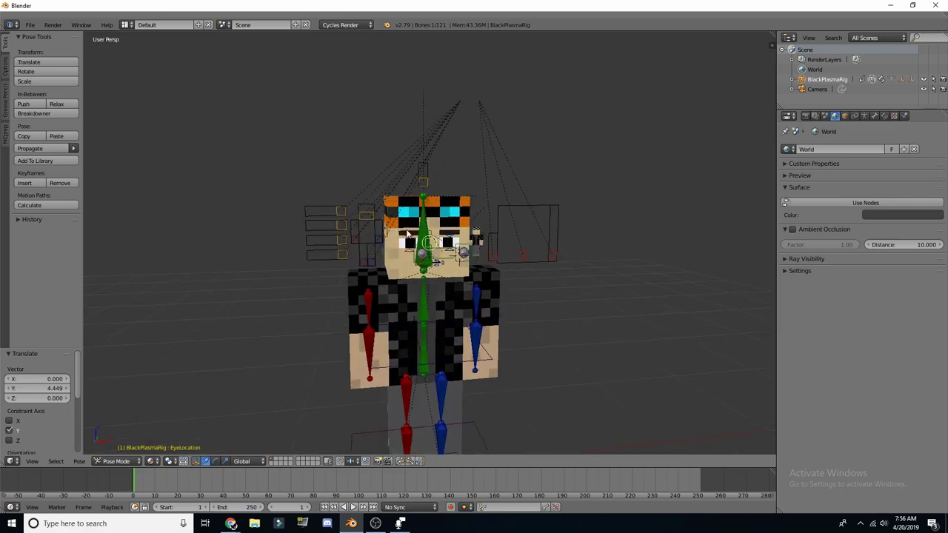
pyautogui.scroll(-2, 402, 212)
pyautogui.scroll(2, 424, 310)
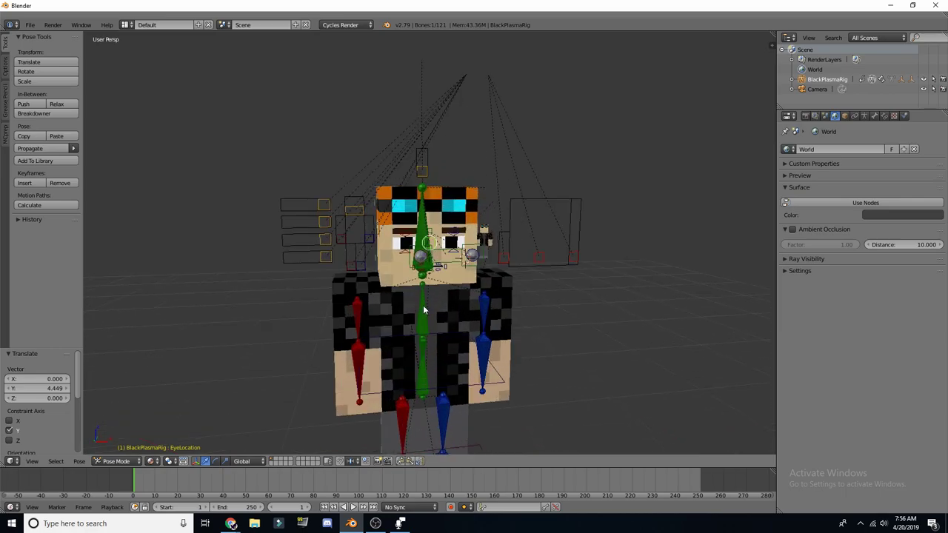
pyautogui.rightClick(424, 213)
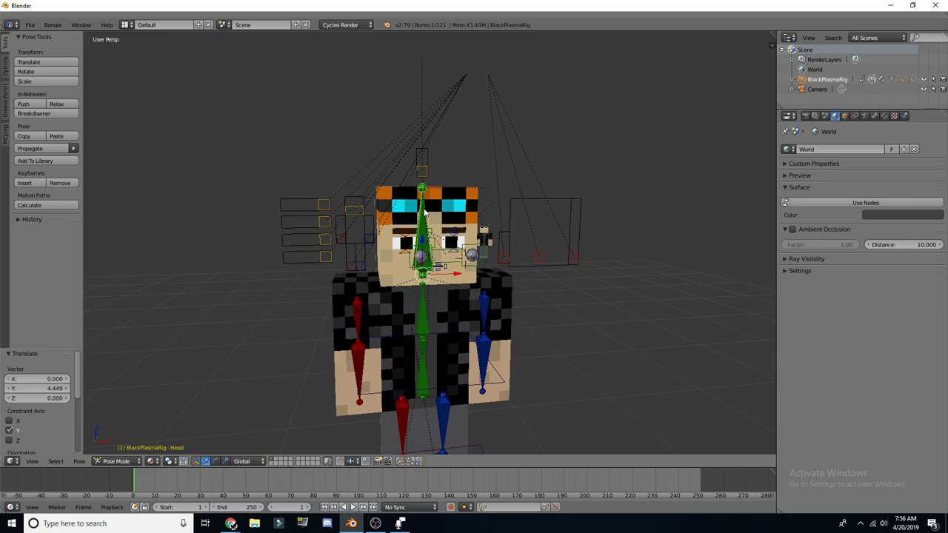
pyautogui.scroll(3, 431, 231)
pyautogui.scroll(-2, 430, 231)
pyautogui.scroll(5, 395, 215)
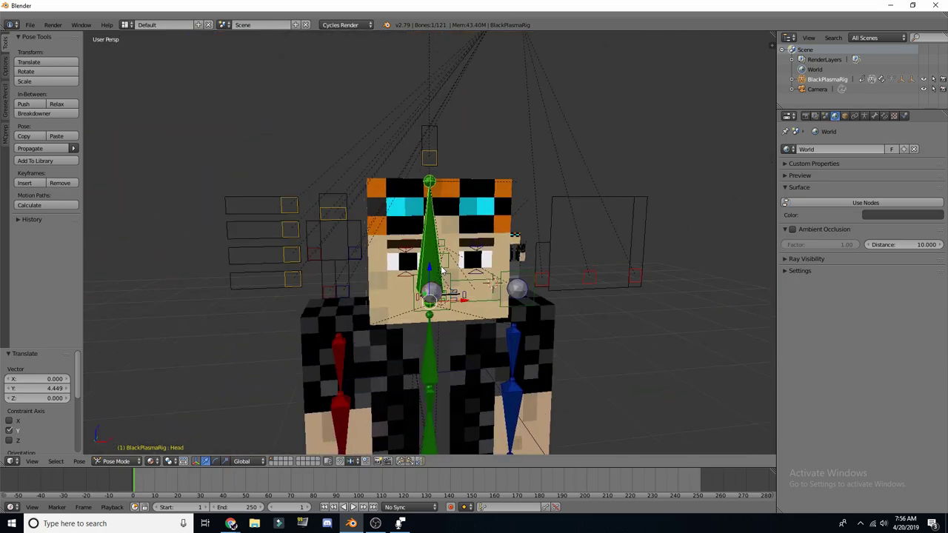
pyautogui.scroll(-6, 659, 220)
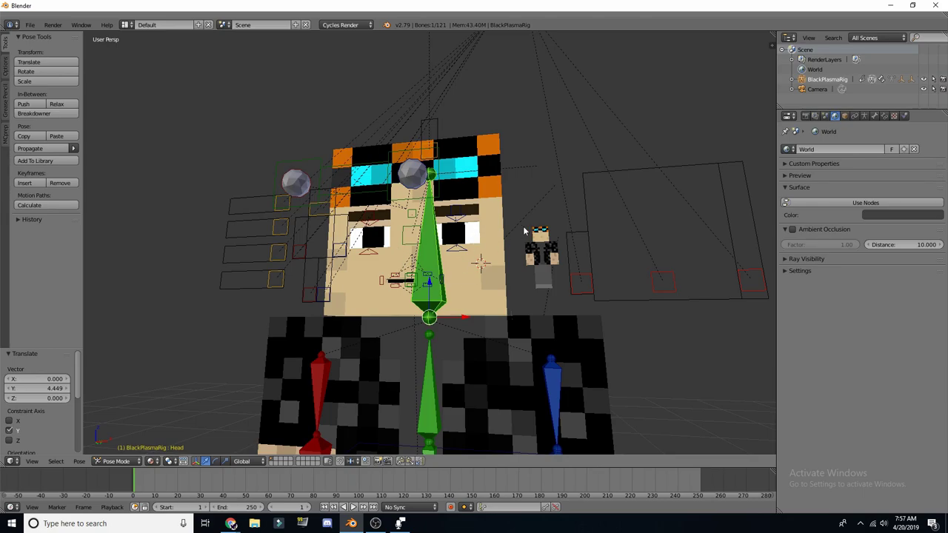
pyautogui.press('r')
pyautogui.press('Escape')
pyautogui.press('Escape')
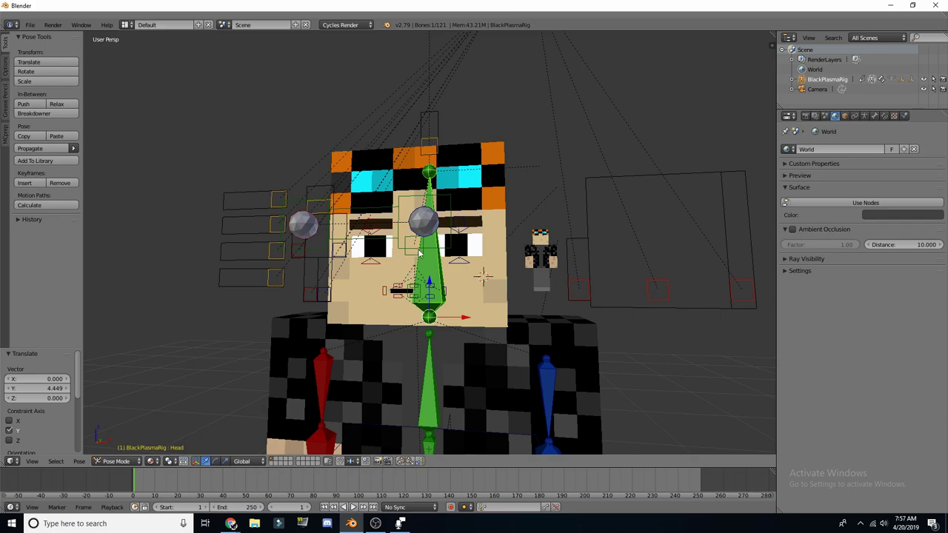
pyautogui.moveTo(509, 208); pyautogui.dragTo(527, 229, button='middle')
pyautogui.scroll(1, 454, 269)
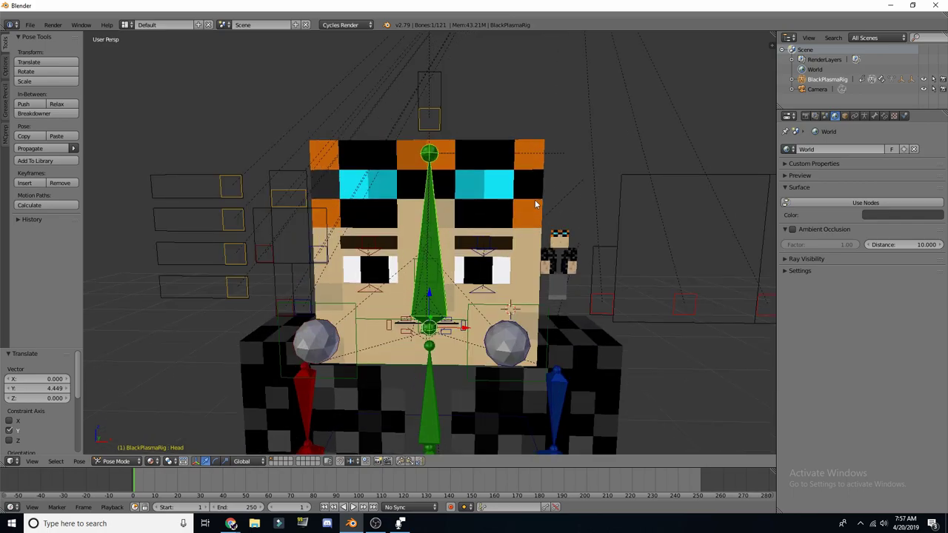
pyautogui.moveTo(574, 177); pyautogui.dragTo(571, 163, button='middle')
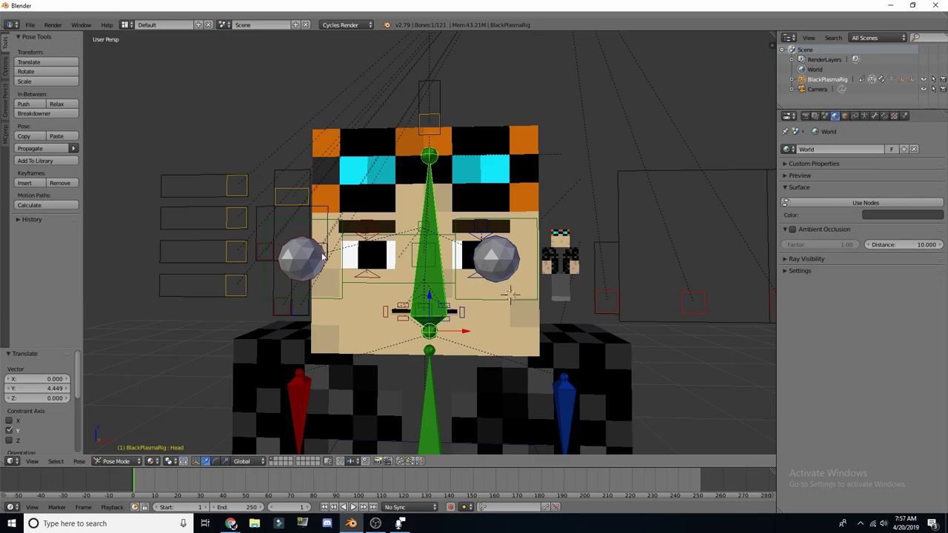
pyautogui.scroll(-3, 504, 139)
pyautogui.moveTo(504, 139); pyautogui.dragTo(286, 202, button='middle')
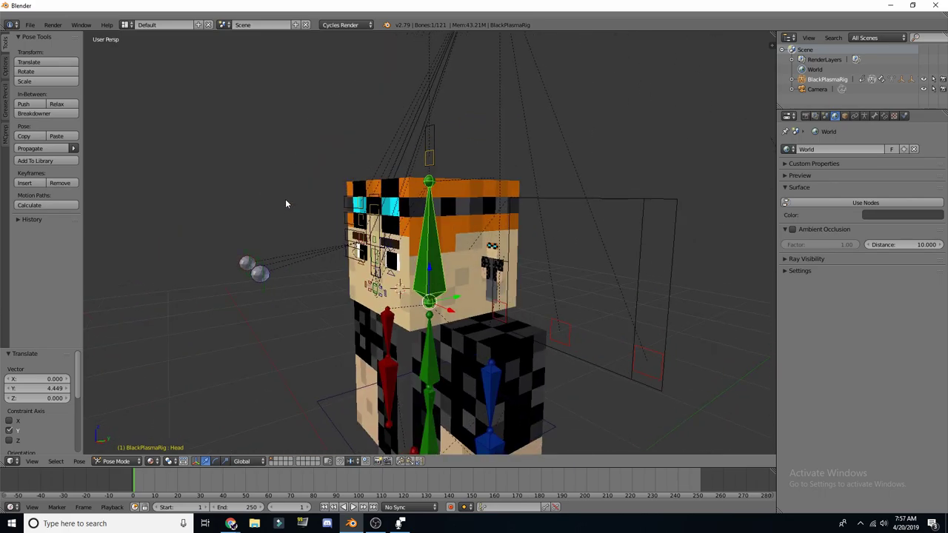
pyautogui.moveTo(242, 259); pyautogui.dragTo(340, 298, button='middle')
pyautogui.rightClick(349, 296)
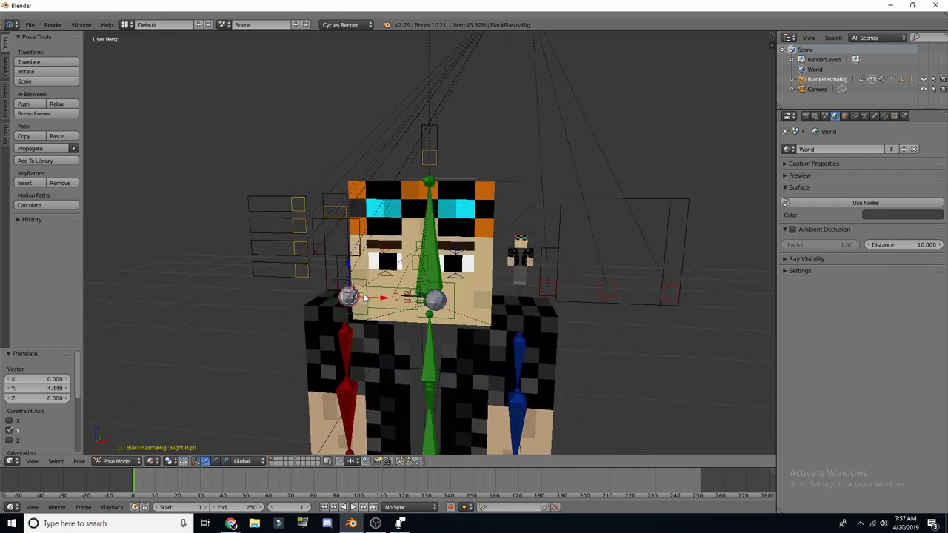
# Test-move the Right and Left Pupil controls, then undo the pupil moves
pyautogui.press('g')
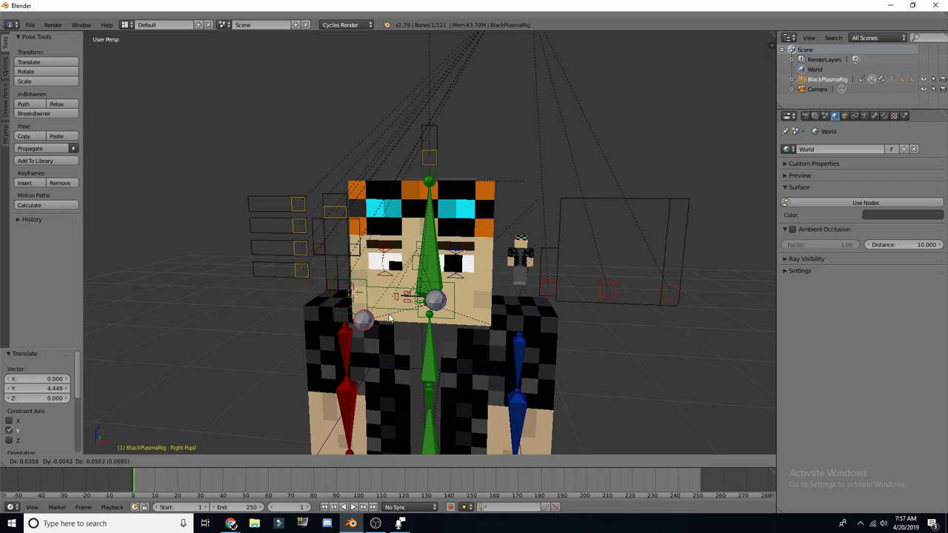
pyautogui.click(337, 310)
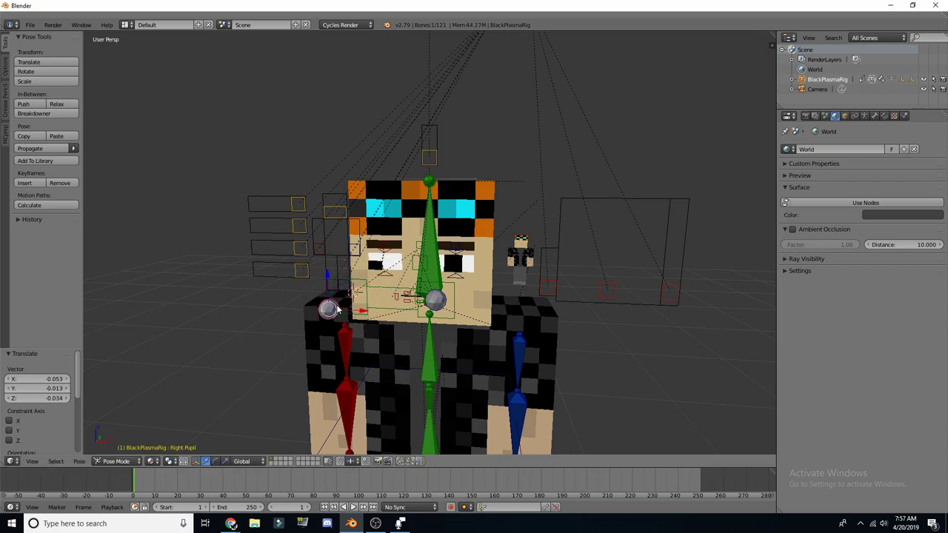
pyautogui.rightClick(437, 300)
pyautogui.press('g')
pyautogui.press('Escape')
pyautogui.hotkey('ctrl', 'z')
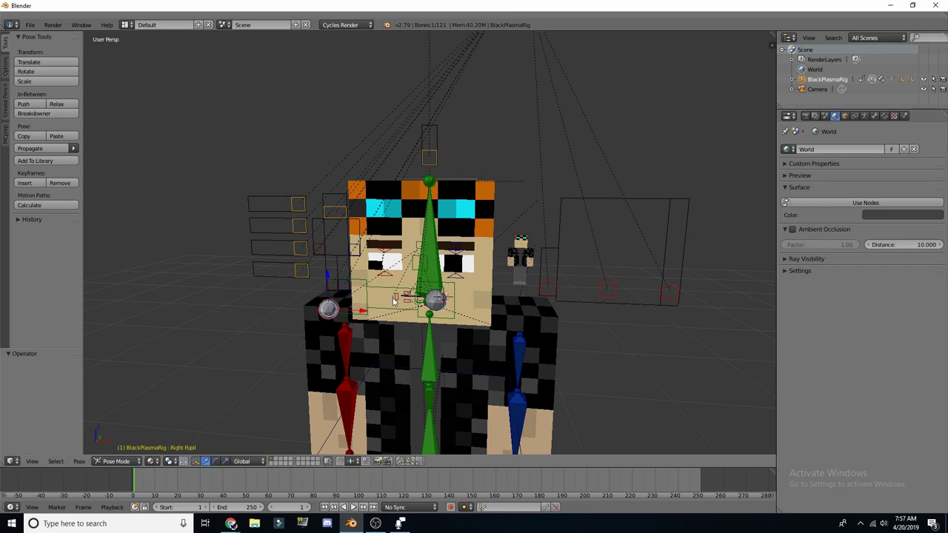
pyautogui.hotkey('ctrl', 'z')
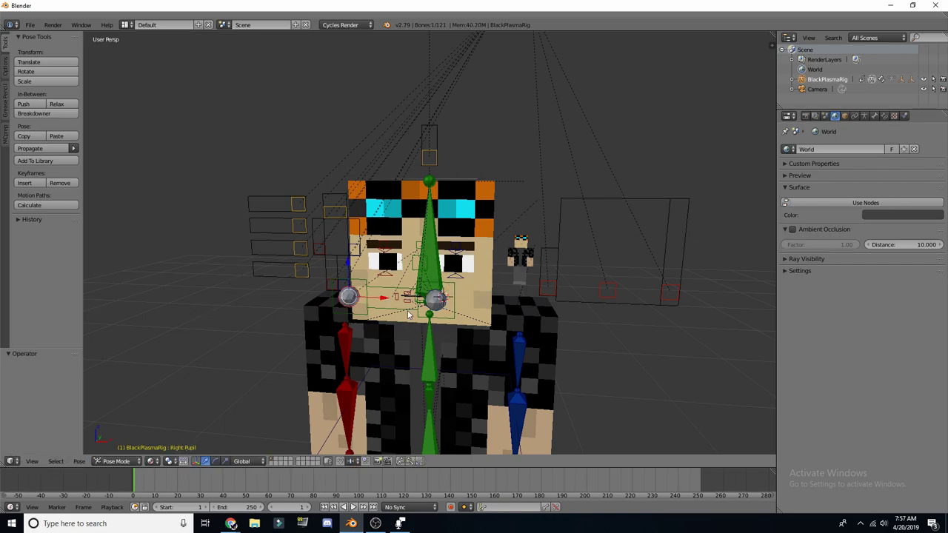
# Raise the Main Eye Controller 0.01 along Z with gxz.01
pyautogui.keyDown('shift'); pyautogui.rightClick(437, 300); pyautogui.keyUp('shift')
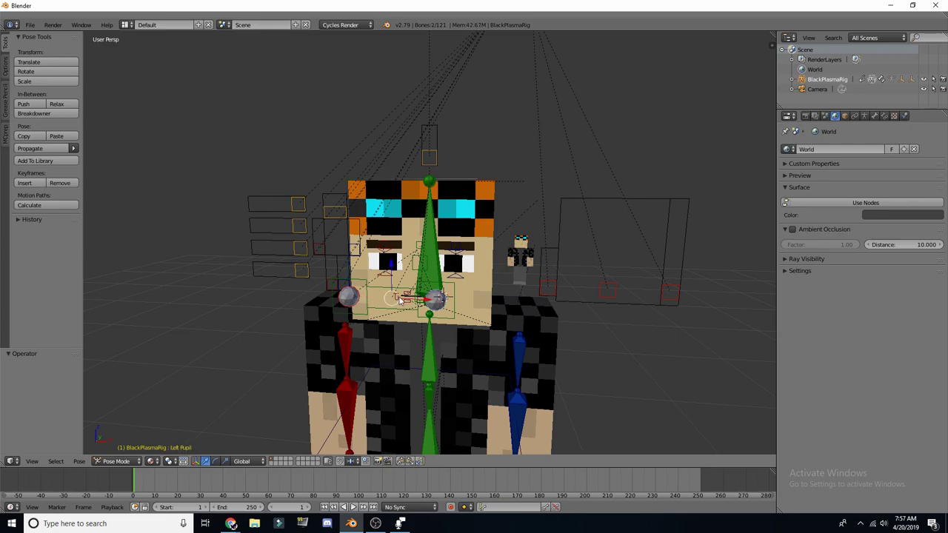
pyautogui.scroll(2, 382, 302)
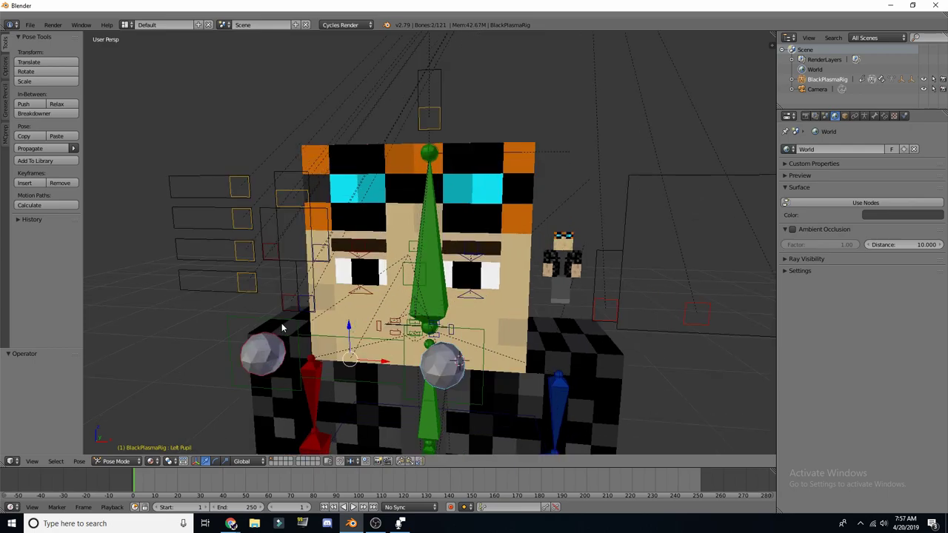
pyautogui.rightClick(370, 339)
pyautogui.scroll(-2, 329, 342)
pyautogui.write('gx')
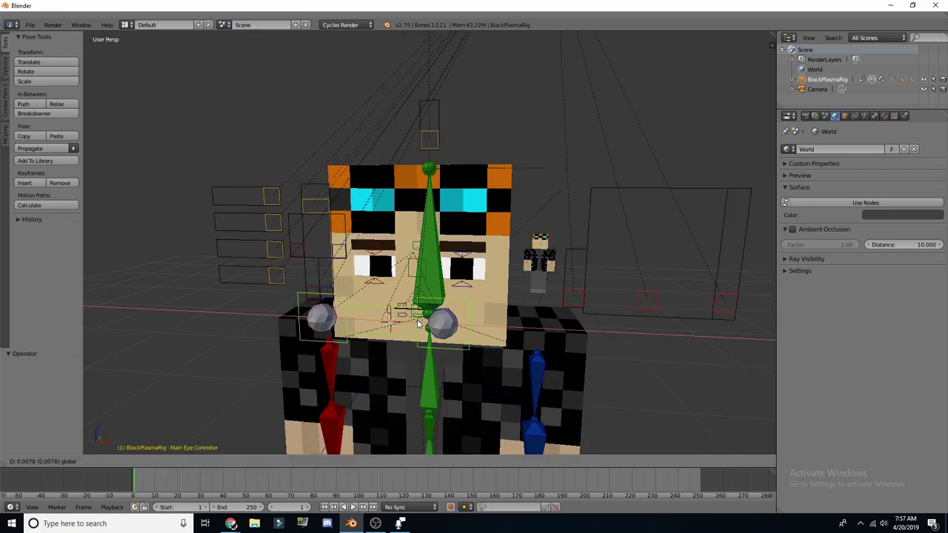
pyautogui.write('z.01')
pyautogui.press('Return')
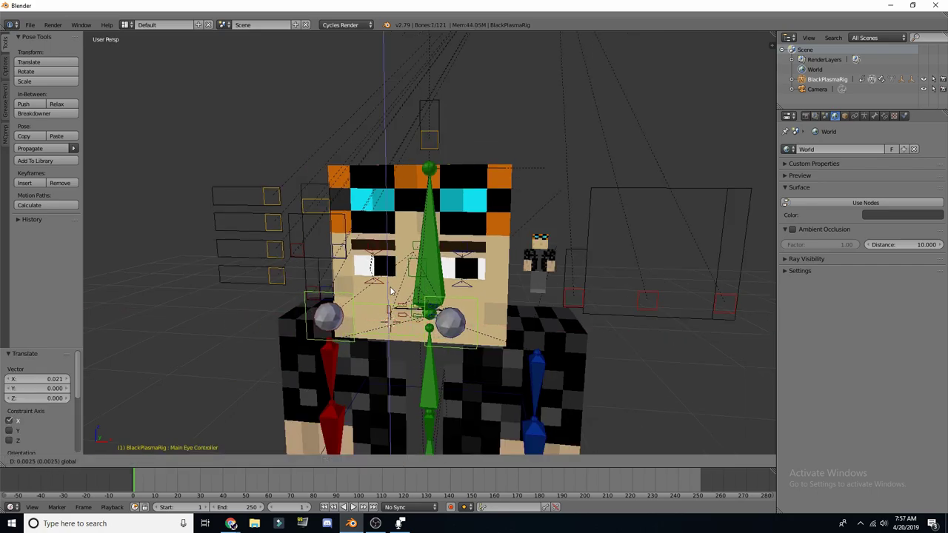
# Move the Main Eye Controller again so both eyes shift, then select EyeBrowL.005
pyautogui.scroll(-2, 493, 280)
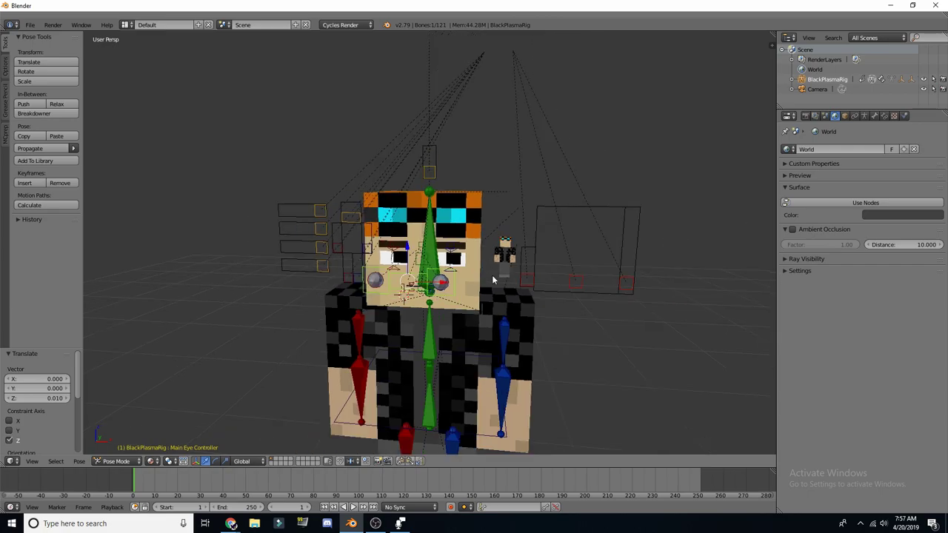
pyautogui.scroll(4, 411, 278)
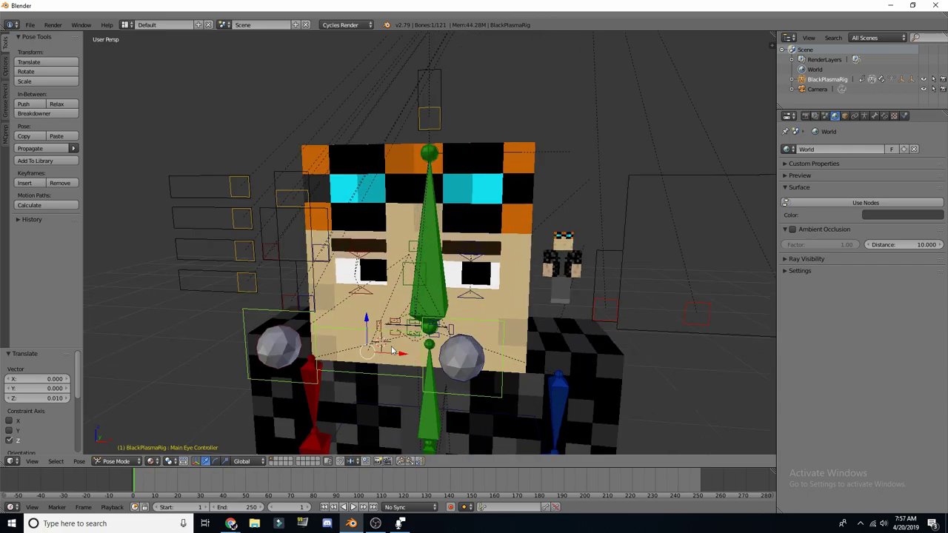
pyautogui.press('g')
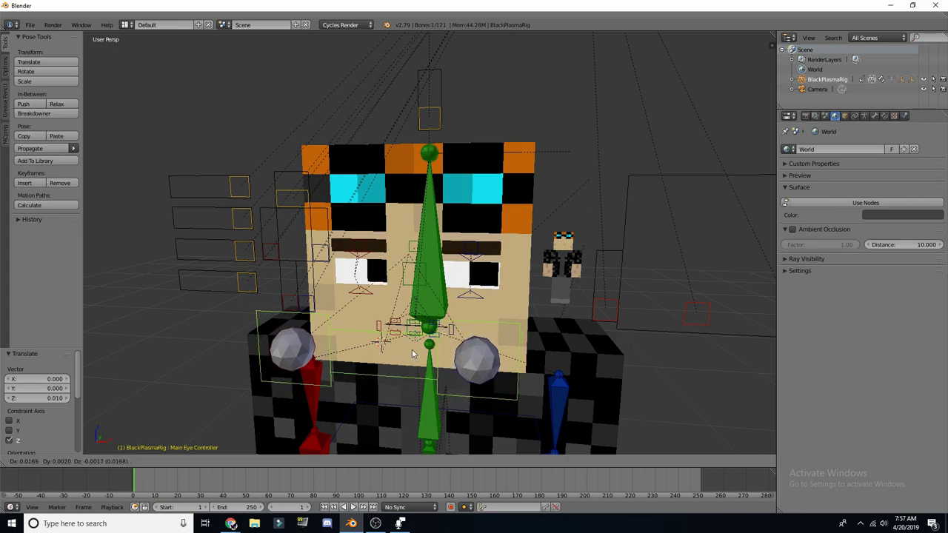
pyautogui.click(392, 352)
pyautogui.rightClick(363, 246)
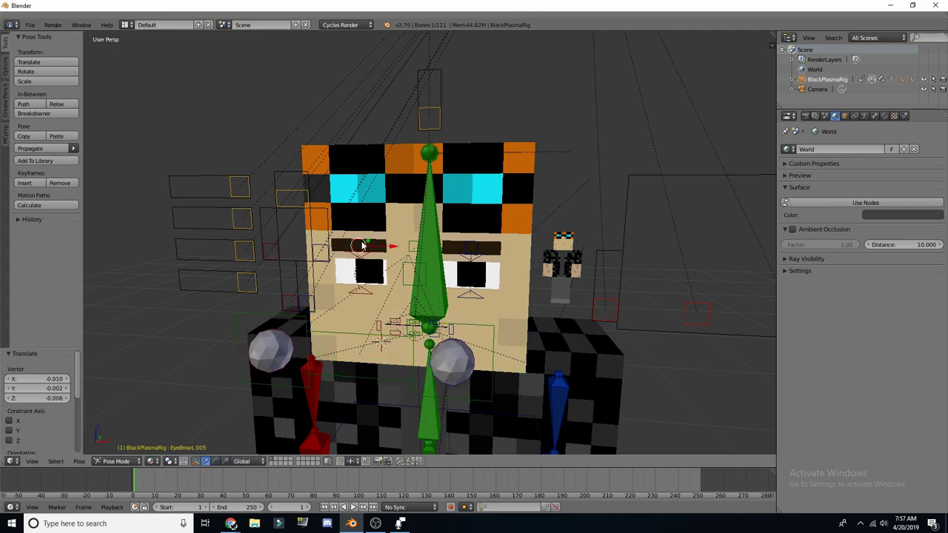
# Tilt the left eyebrow bone by -16.8°
pyautogui.press('r')
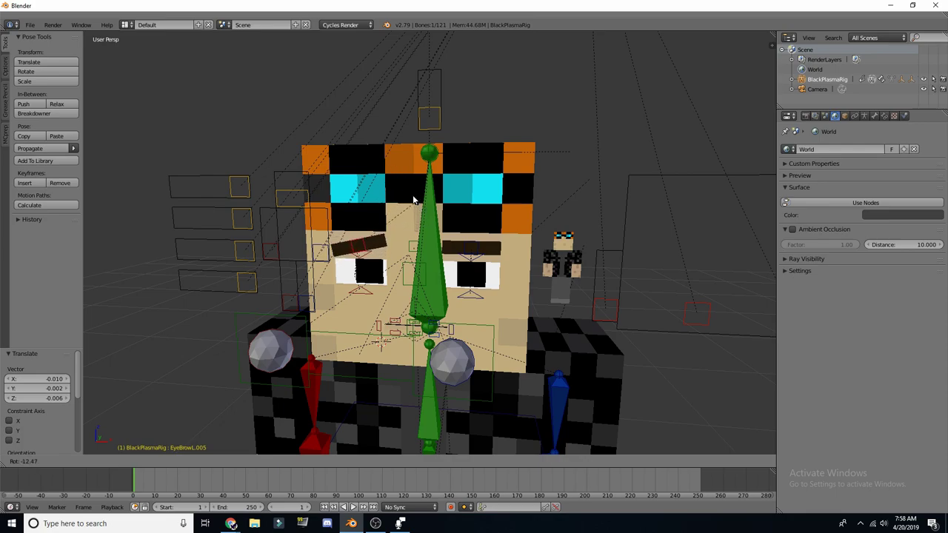
pyautogui.click(420, 198)
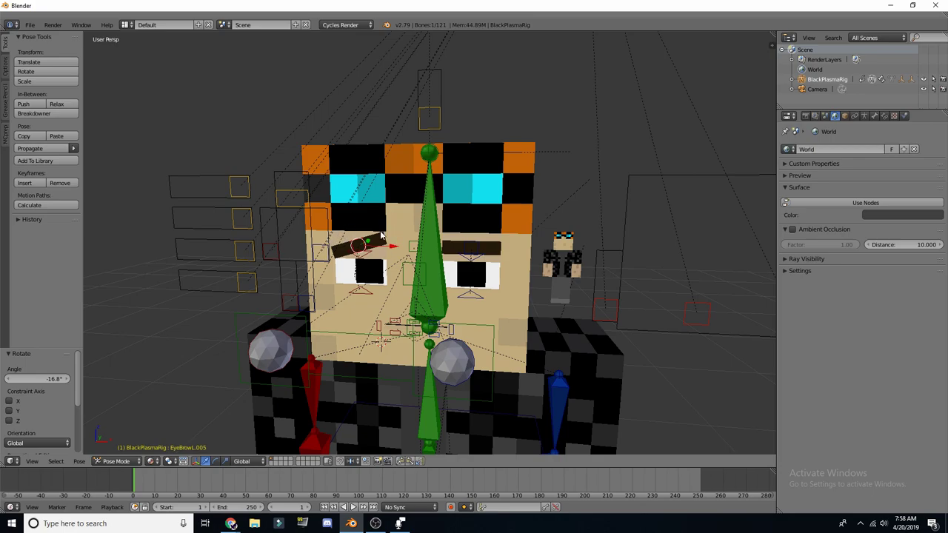
pyautogui.moveTo(558, 257); pyautogui.dragTo(571, 255, button='middle')
pyautogui.moveTo(446, 323); pyautogui.dragTo(485, 316, button='middle')
pyautogui.scroll(-2, 484, 315)
# Test the MouthMovement control, cancelling the move so the mouth stays closed
pyautogui.rightClick(623, 288)
pyautogui.moveTo(623, 243)
pyautogui.mouseDown(button='middle')
pyautogui.moveTo(607, 180)
pyautogui.moveTo(633, 256)
pyautogui.mouseUp(button='middle')
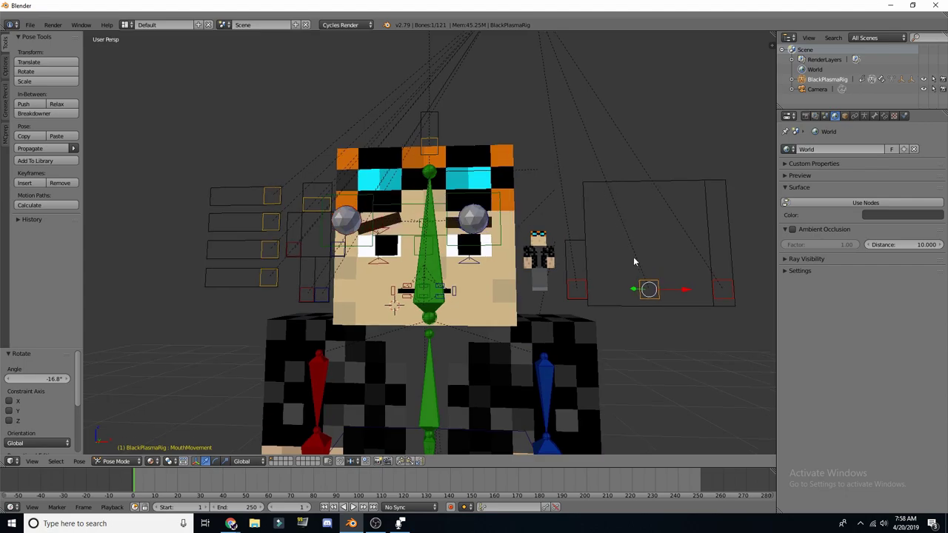
pyautogui.press('g')
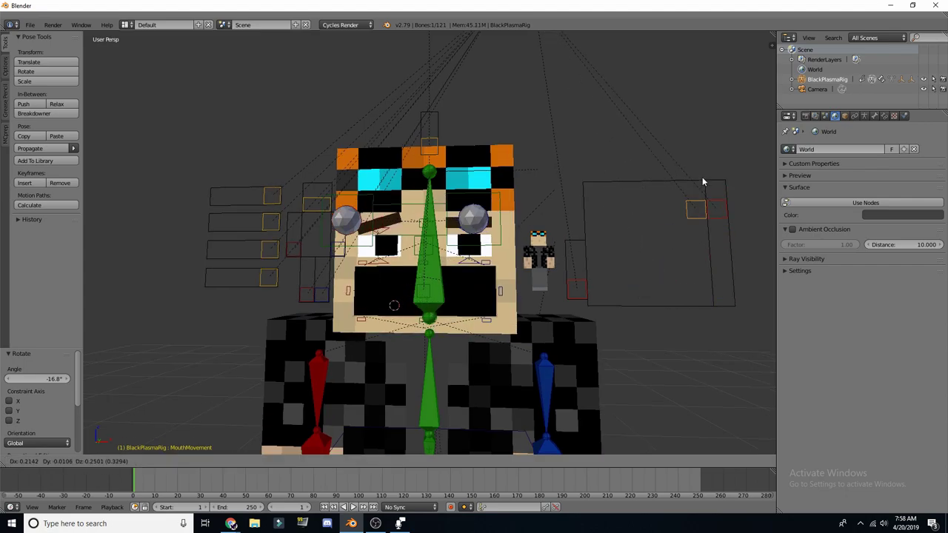
pyautogui.rightClick(673, 195)
pyautogui.moveTo(756, 258); pyautogui.dragTo(259, 208, button='middle')
pyautogui.rightClick(265, 189)
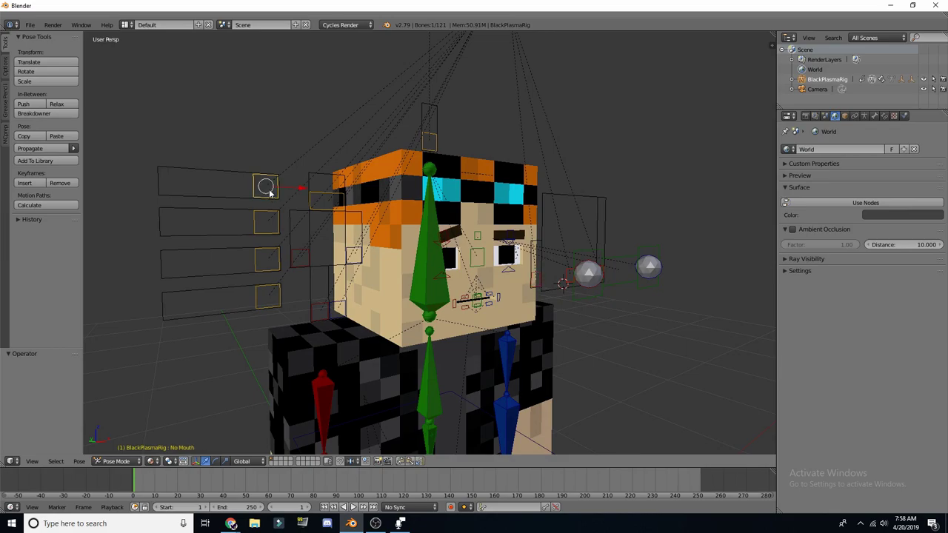
# Slide the No Mouth and AlexMouth switch controls sideways along X
pyautogui.press('g')
pyautogui.press('x')
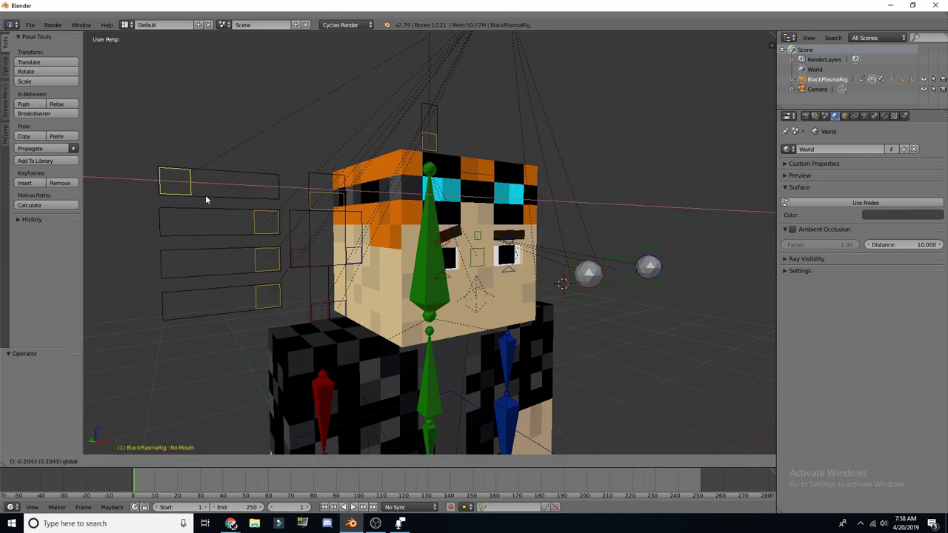
pyautogui.click(347, 213)
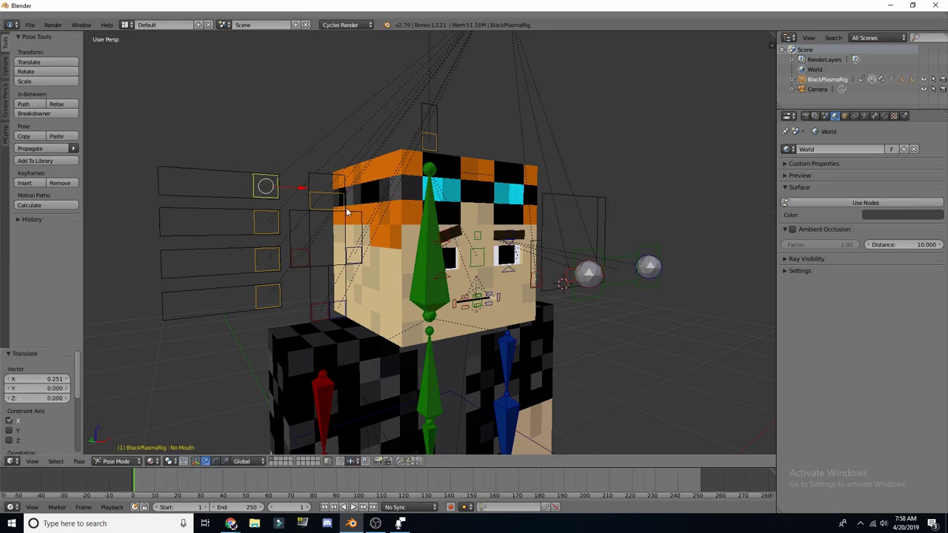
pyautogui.rightClick(262, 218)
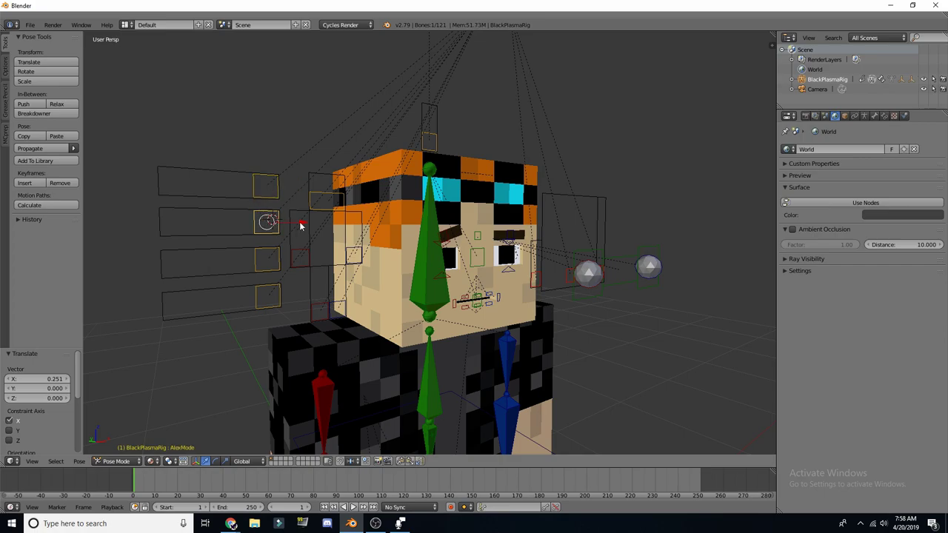
pyautogui.press('g')
pyautogui.press('x')
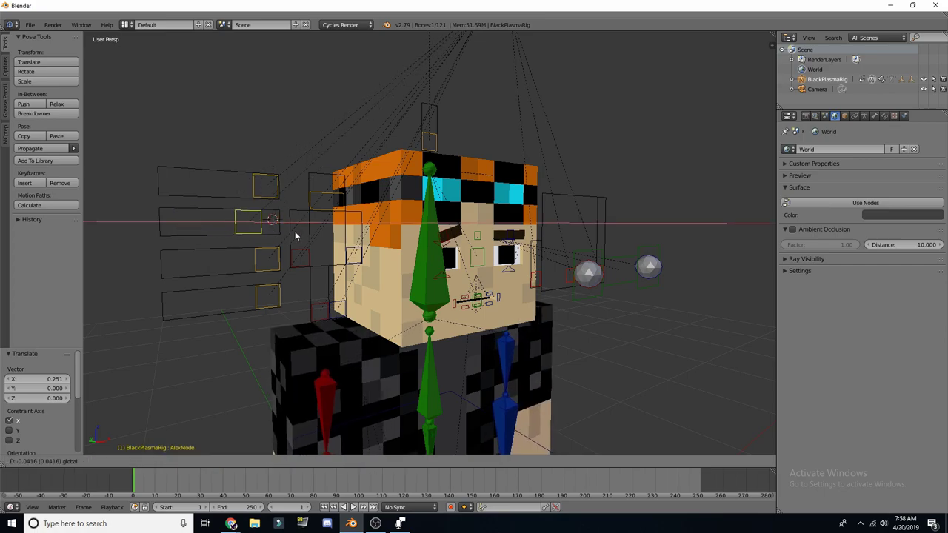
pyautogui.click(271, 265)
# Slide the Restrict Select switch along X, then the Anti-Lag switch 0.416 along X
pyautogui.rightClick(270, 259)
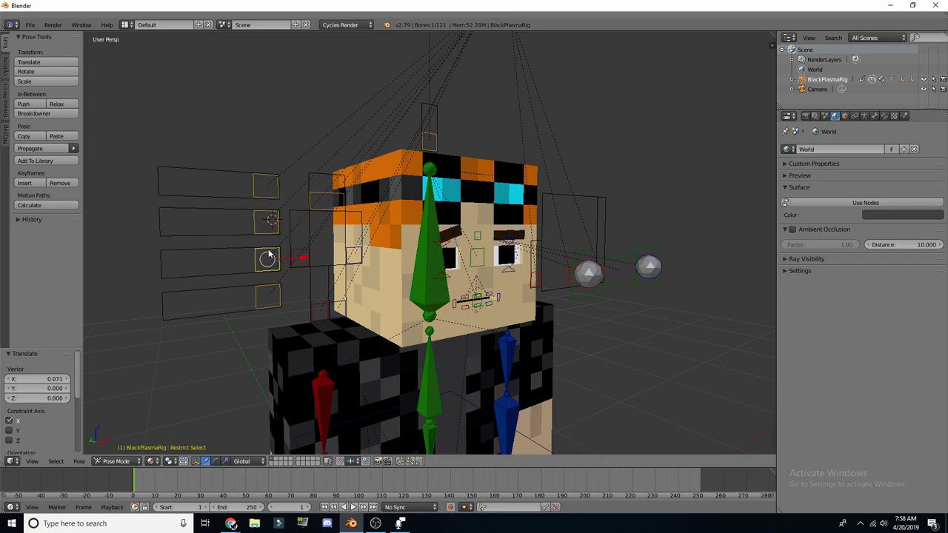
pyautogui.scroll(-2, 271, 256)
pyautogui.moveTo(318, 188); pyautogui.dragTo(296, 182, button='middle')
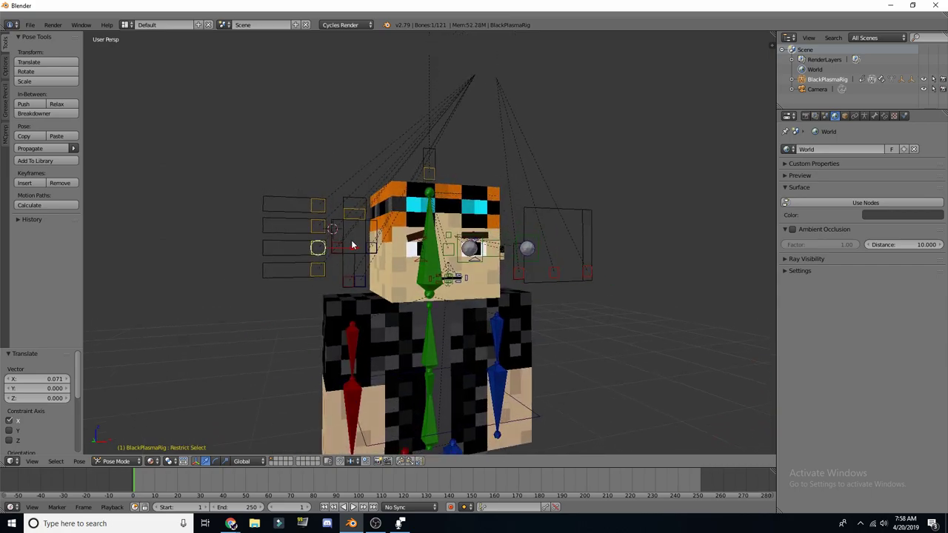
pyautogui.press('g')
pyautogui.press('x')
pyautogui.click(324, 268)
pyautogui.rightClick(314, 270)
pyautogui.press('g')
pyautogui.press('x')
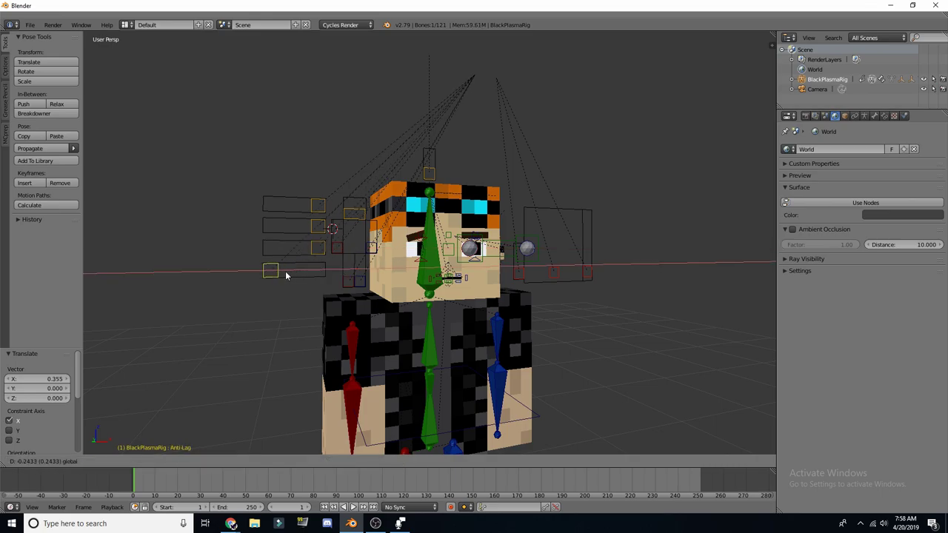
pyautogui.click(481, 283)
pyautogui.scroll(-2, 486, 297)
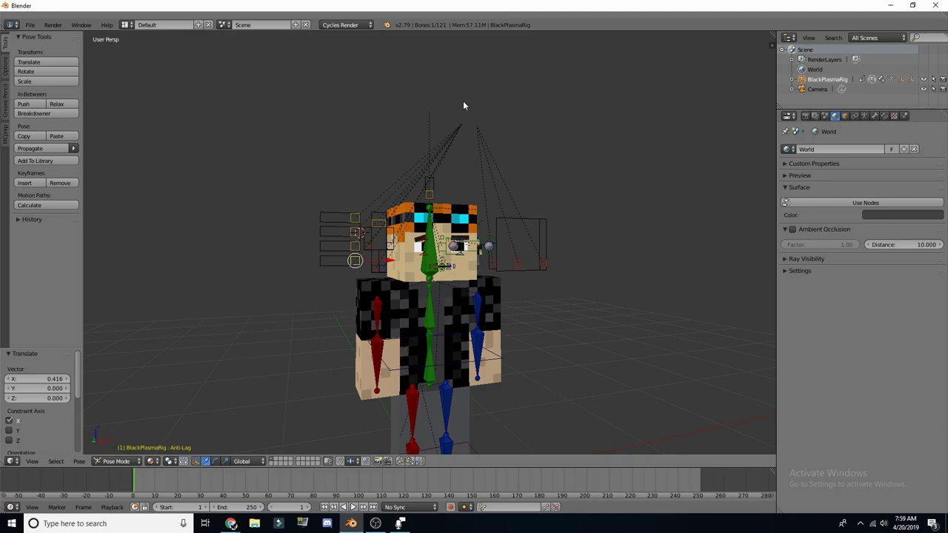
# Frame the Root control under the feet and test-move it, cancelling to leave it in place
pyautogui.scroll(2, 444, 223)
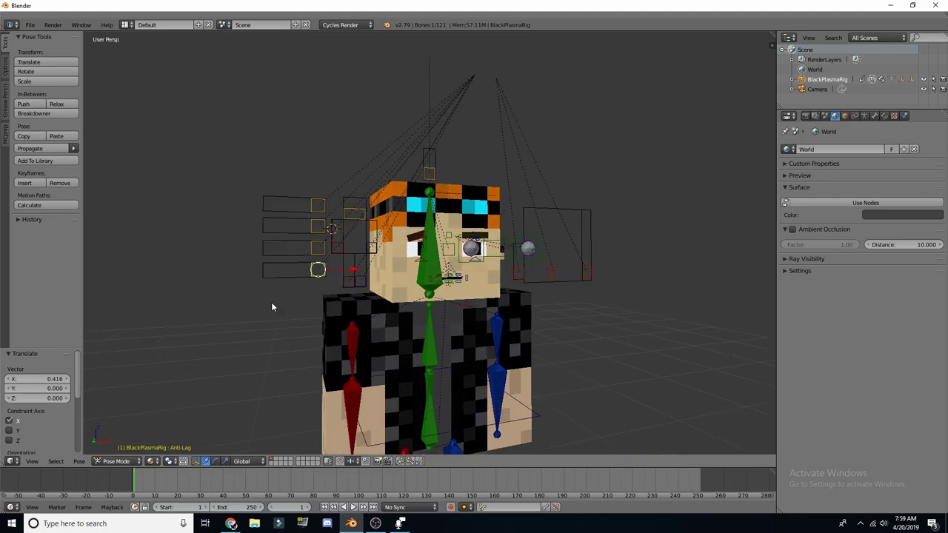
pyautogui.scroll(1, 252, 302)
pyautogui.scroll(-4, 337, 274)
pyautogui.scroll(5, 497, 304)
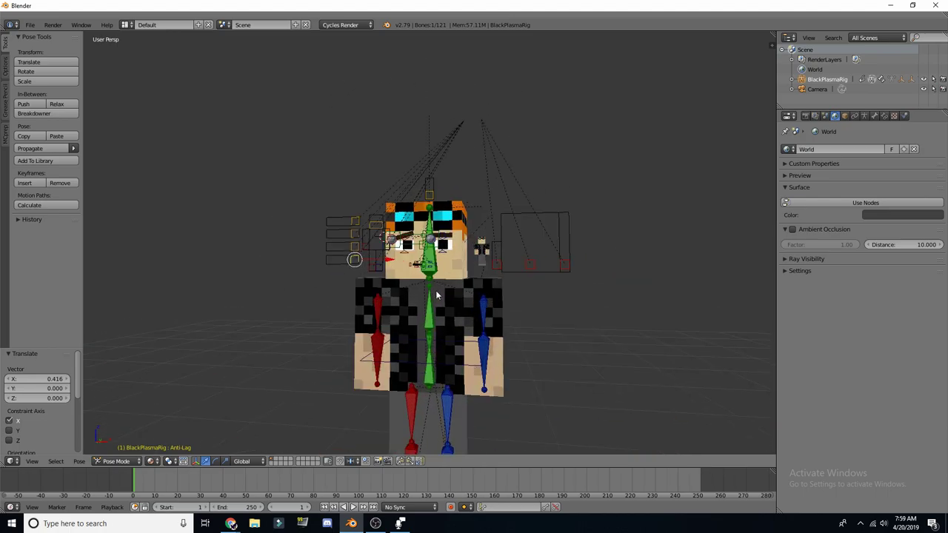
pyautogui.moveTo(552, 288); pyautogui.dragTo(549, 309, button='middle')
pyautogui.scroll(4, 439, 253)
pyautogui.moveTo(439, 253); pyautogui.dragTo(542, 222, button='middle')
pyautogui.scroll(-4, 539, 167)
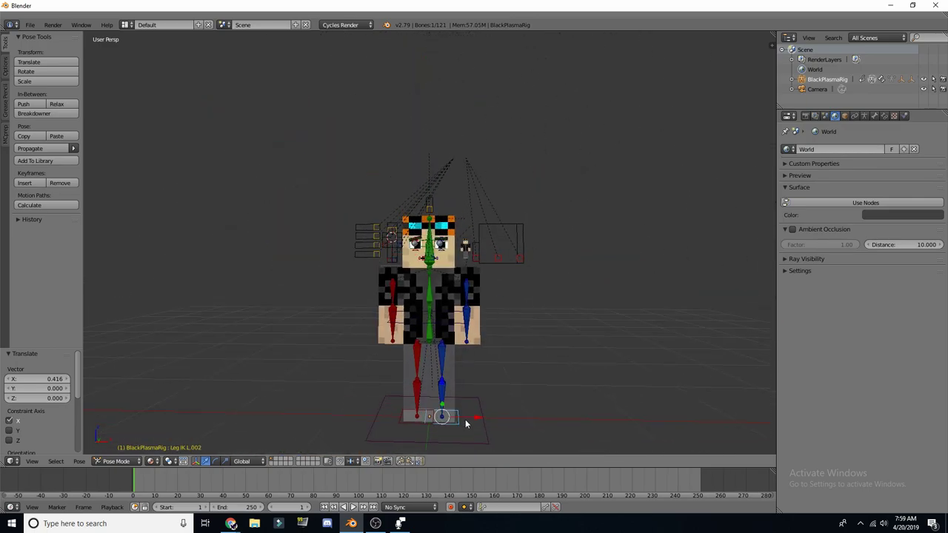
pyautogui.rightClick(486, 432)
pyautogui.moveTo(404, 439); pyautogui.dragTo(430, 438, button='middle')
pyautogui.press('KP_Decimal')
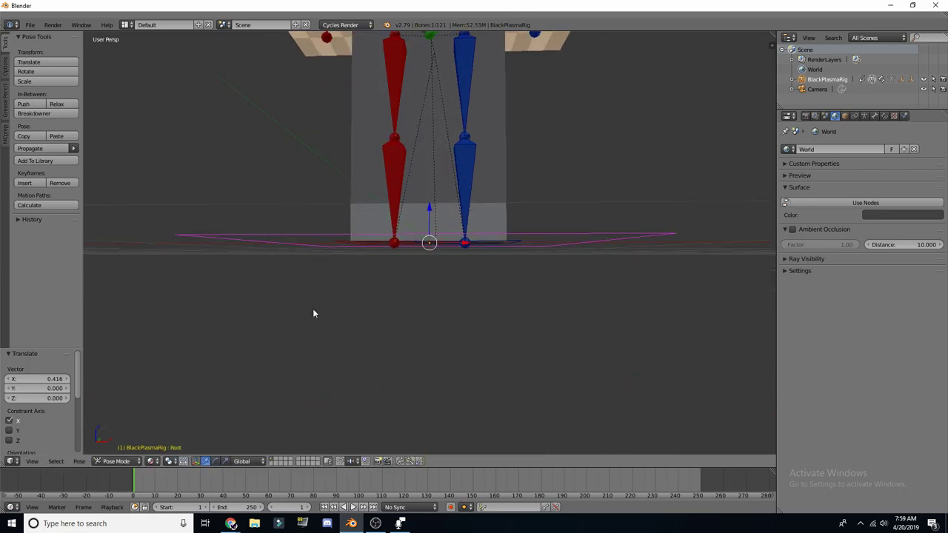
pyautogui.moveTo(234, 204); pyautogui.dragTo(264, 235, button='middle')
pyautogui.scroll(-3, 263, 236)
pyautogui.press('g')
pyautogui.rightClick(415, 222)
pyautogui.moveTo(411, 226); pyautogui.dragTo(442, 228, button='middle')
pyautogui.scroll(4, 442, 228)
pyautogui.scroll(4, 390, 259)
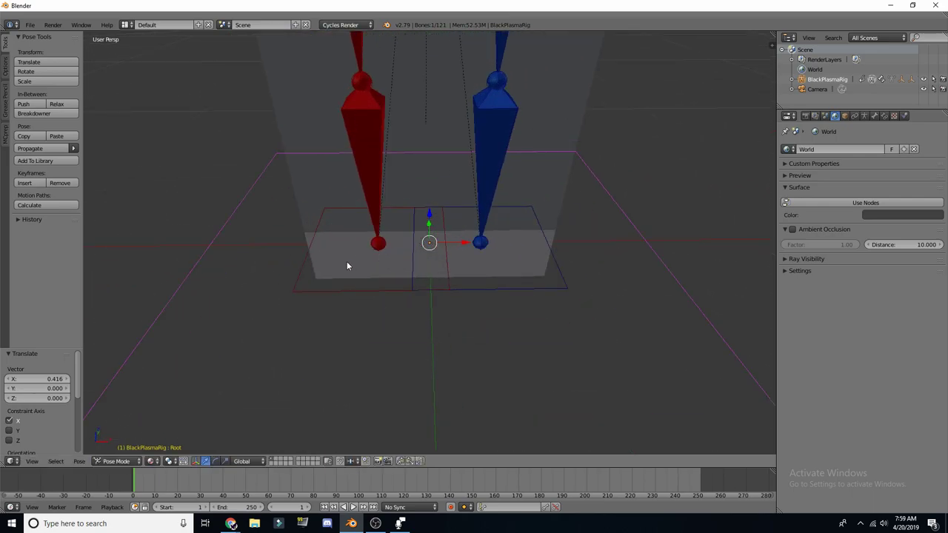
# Shift the left foot IK control Leg IK L.002 along X, then along Y
pyautogui.rightClick(475, 283)
pyautogui.scroll(-4, 363, 250)
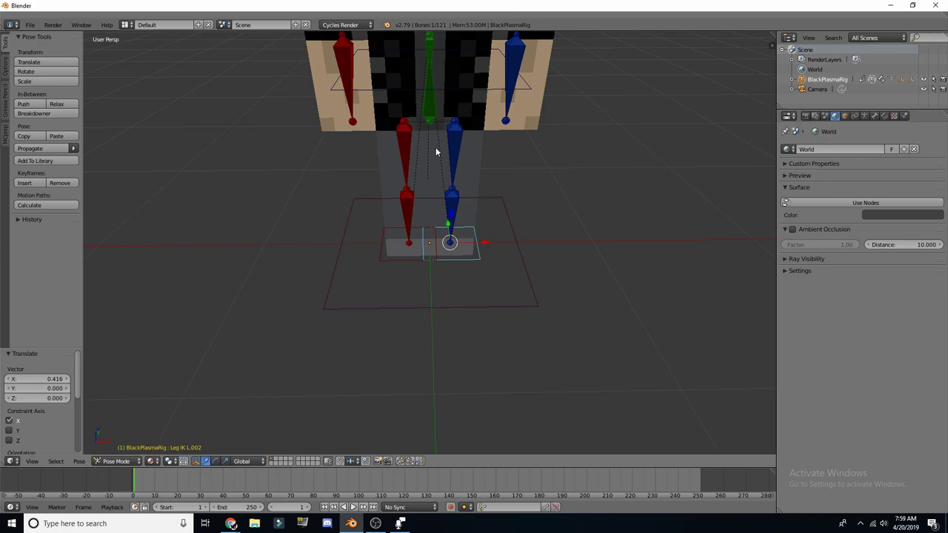
pyautogui.press('g')
pyautogui.press('x')
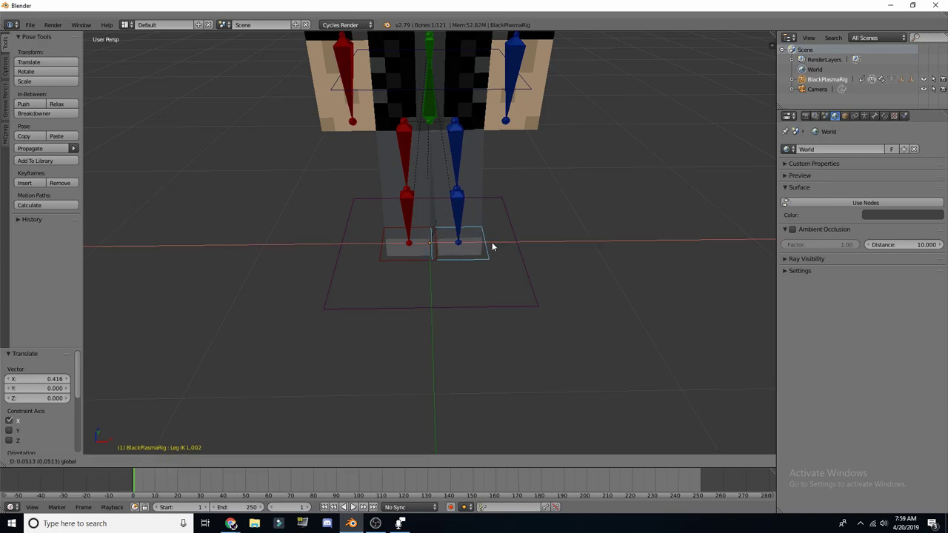
pyautogui.click(492, 242)
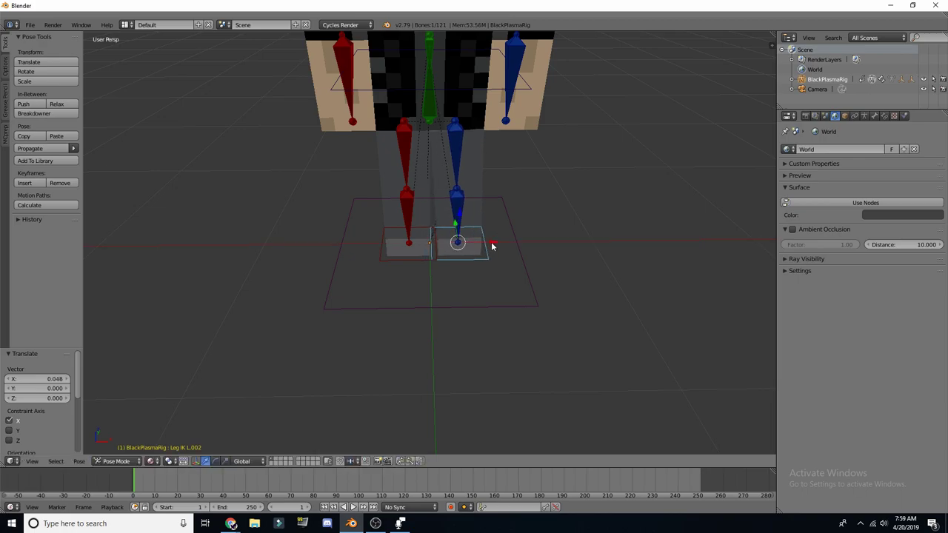
pyautogui.press('g')
pyautogui.press('y')
pyautogui.click(451, 227)
# Move the right foot IK control Leg IK R.002 -0.029 along Y
pyautogui.rightClick(411, 256)
pyautogui.press('g')
pyautogui.press('x')
pyautogui.press('y')
pyautogui.click(581, 217)
pyautogui.moveTo(581, 217); pyautogui.dragTo(529, 186, button='middle')
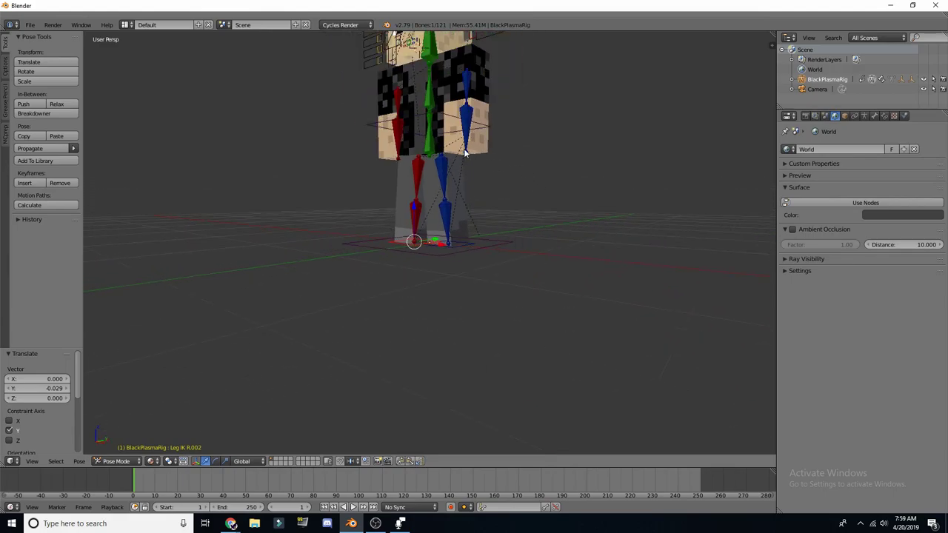
pyautogui.moveTo(526, 140); pyautogui.dragTo(519, 158, button='middle')
# Select the Pelvis control and centre the view on it
pyautogui.rightClick(428, 145)
pyautogui.press('g')
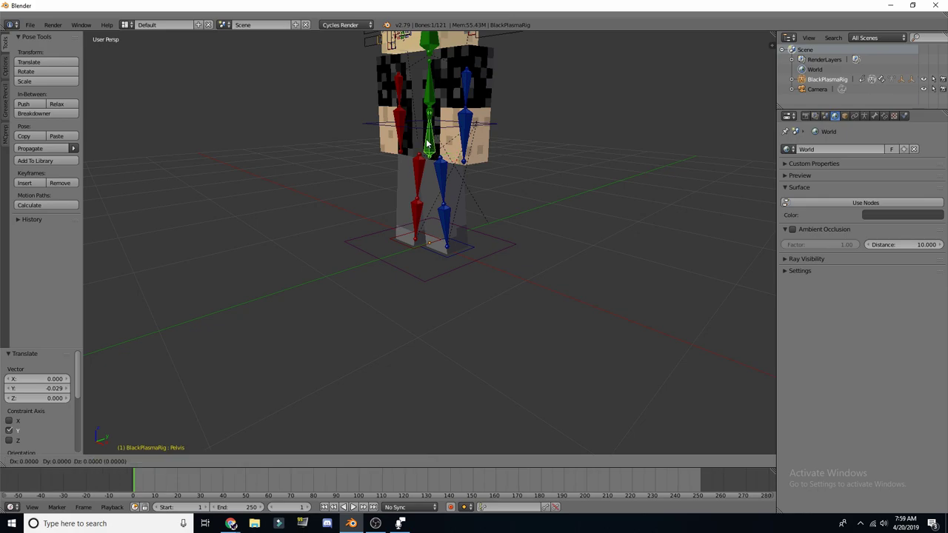
pyautogui.press('Escape')
pyautogui.press('KP_Decimal')
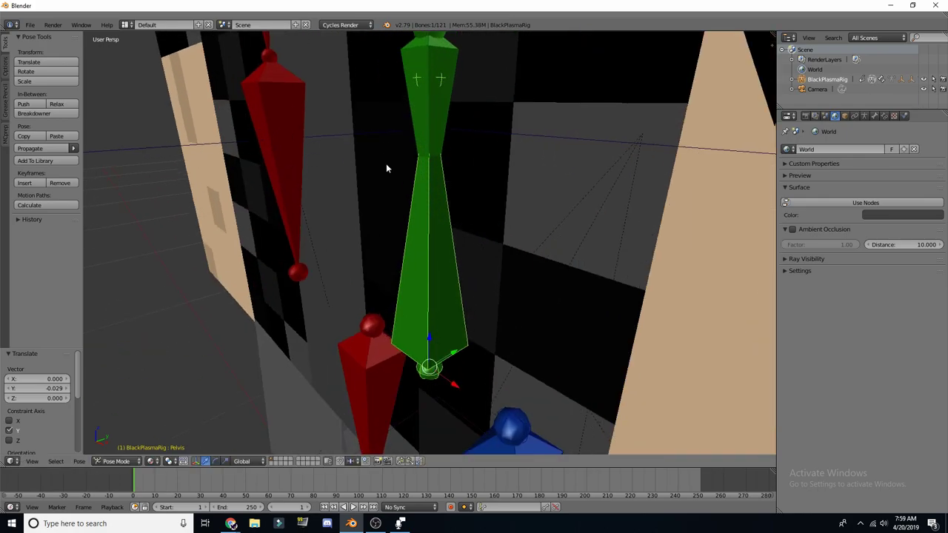
pyautogui.scroll(-10, 390, 159)
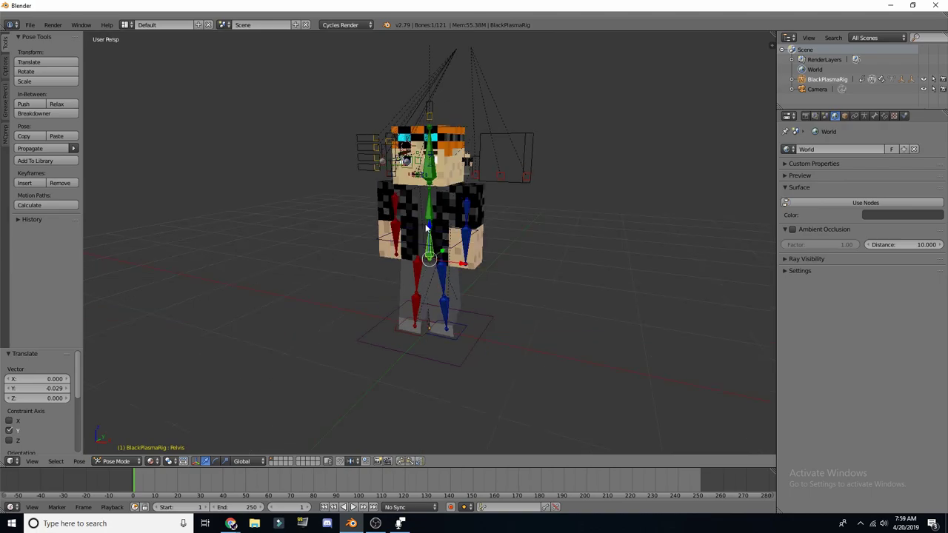
# Raise the body about 0.35 along Z with the pelvis, then lower it back
pyautogui.press('g')
pyautogui.press('z')
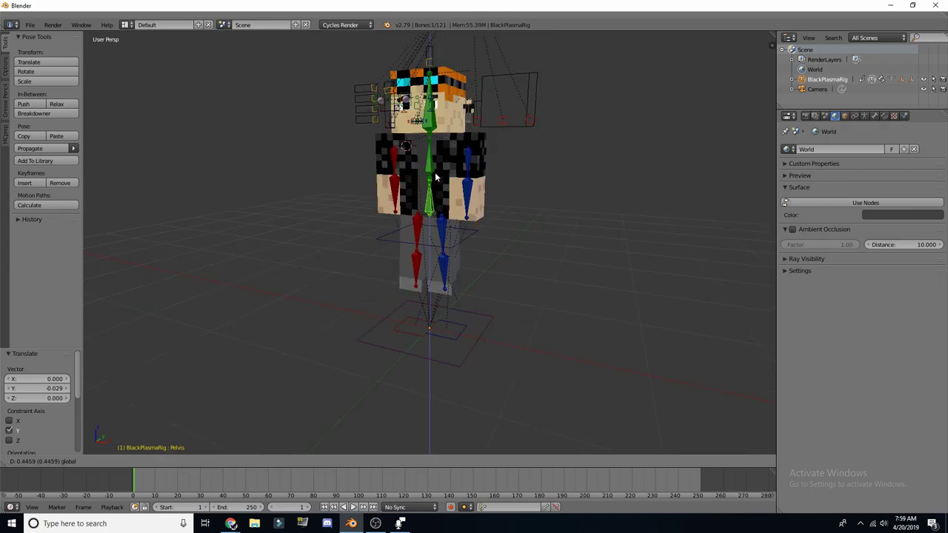
pyautogui.click(443, 170)
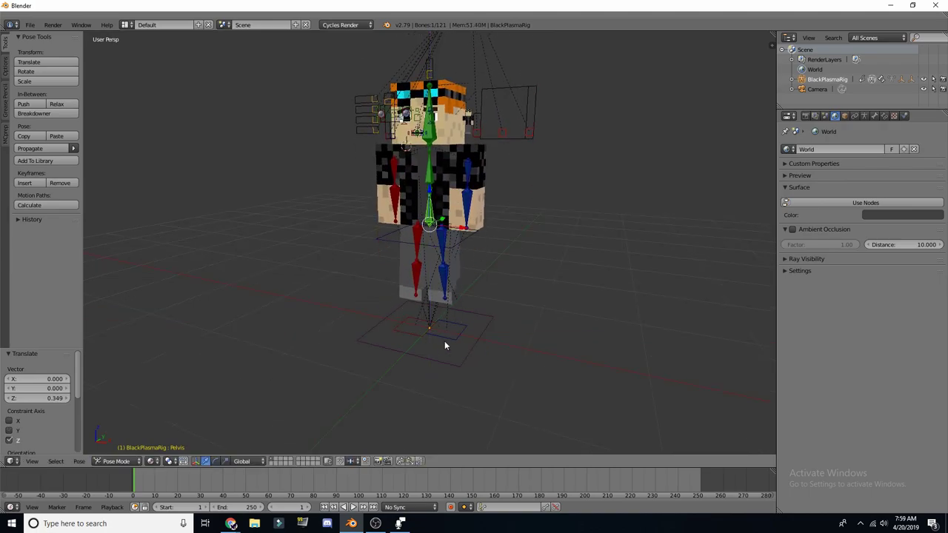
pyautogui.scroll(2, 449, 342)
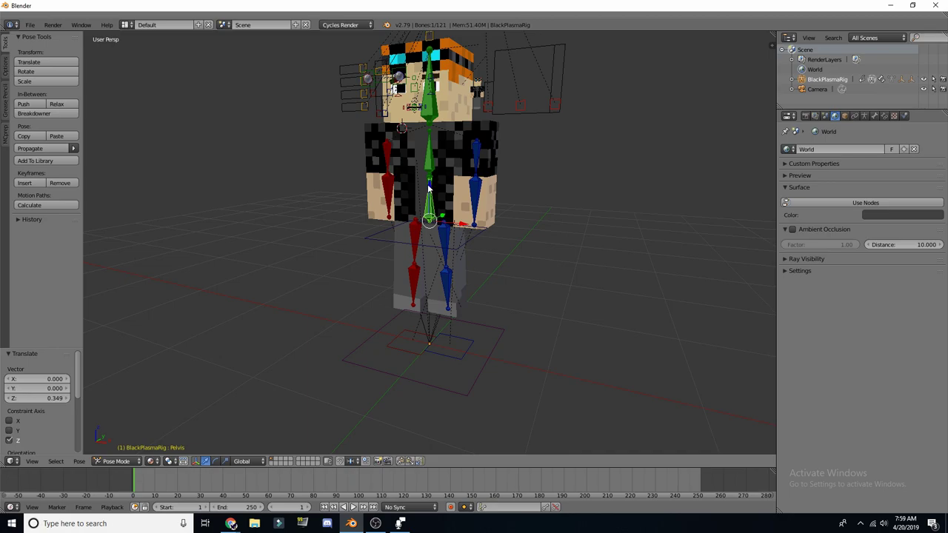
pyautogui.press('g')
pyautogui.press('z')
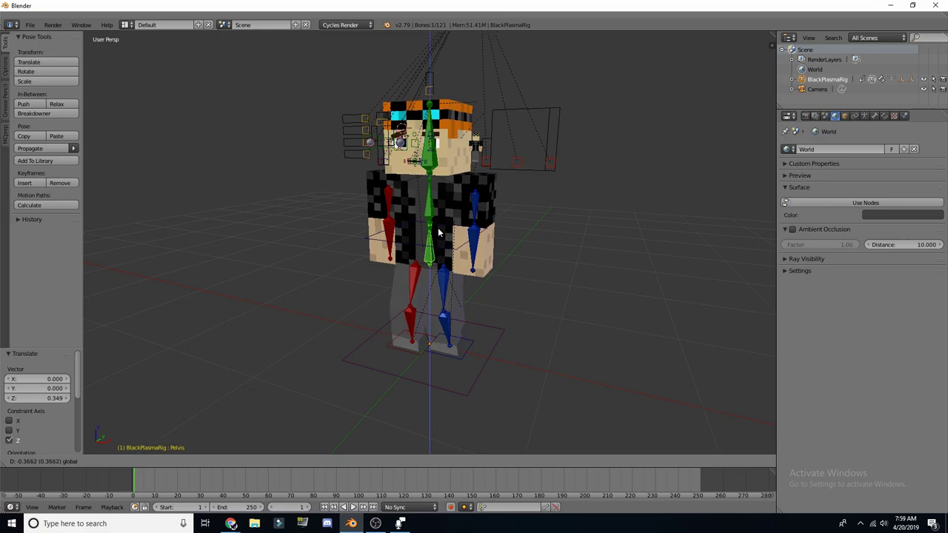
pyautogui.click(437, 231)
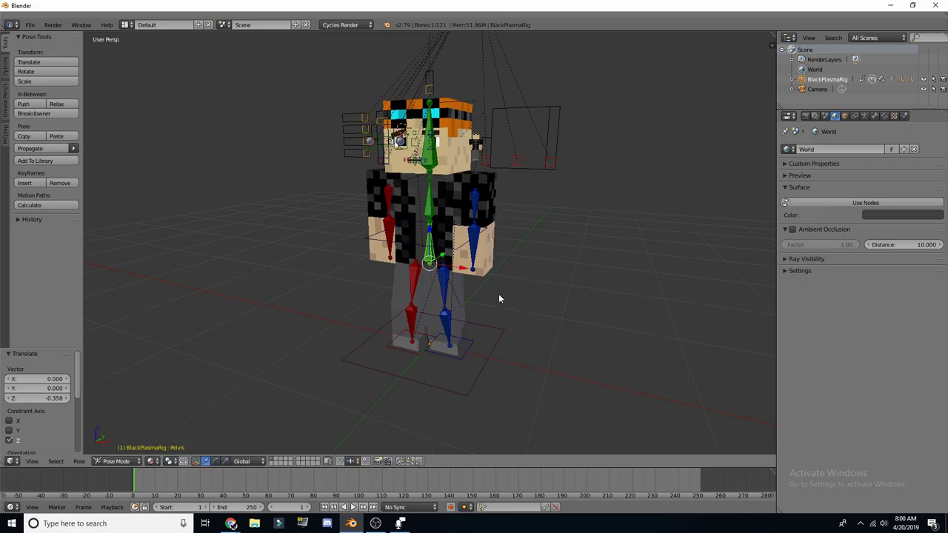
# Try moving the pelvis along Y and cancel, leaving the character in its rest pose
pyautogui.moveTo(501, 296); pyautogui.dragTo(426, 273, button='middle')
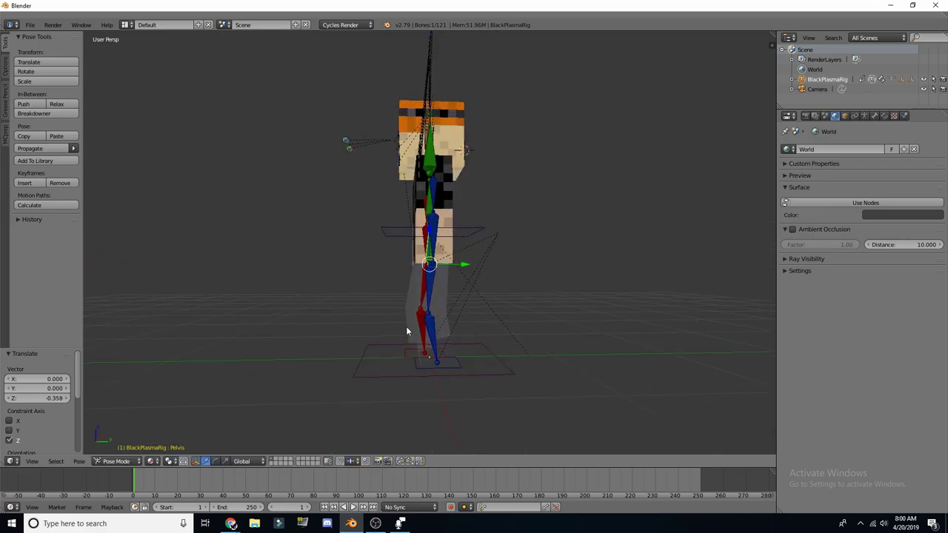
pyautogui.press('g')
pyautogui.press('y')
pyautogui.rightClick(445, 264)
pyautogui.moveTo(375, 264); pyautogui.dragTo(427, 276, button='middle')
# Rotate Top Arm R and Top Arm L outward from the body, left arm to -14.8°
pyautogui.rightClick(382, 197)
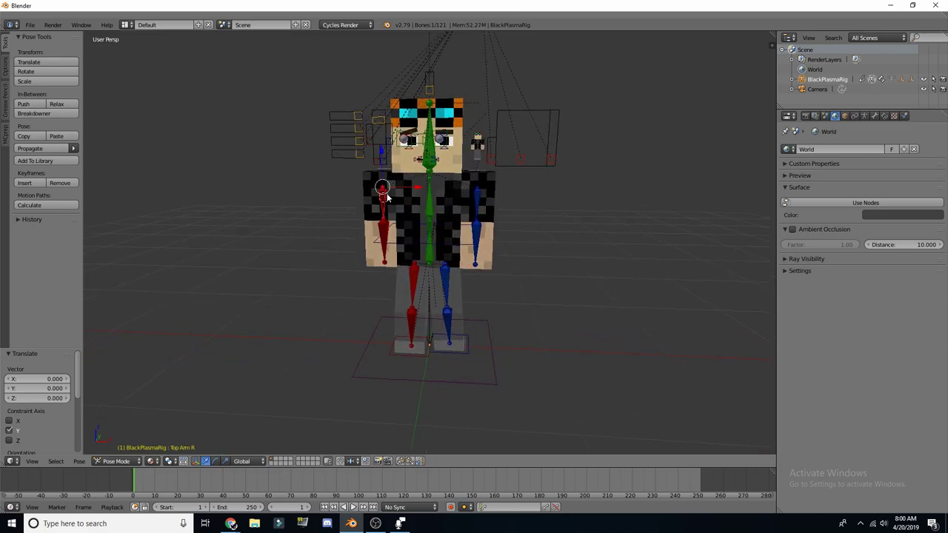
pyautogui.press('r')
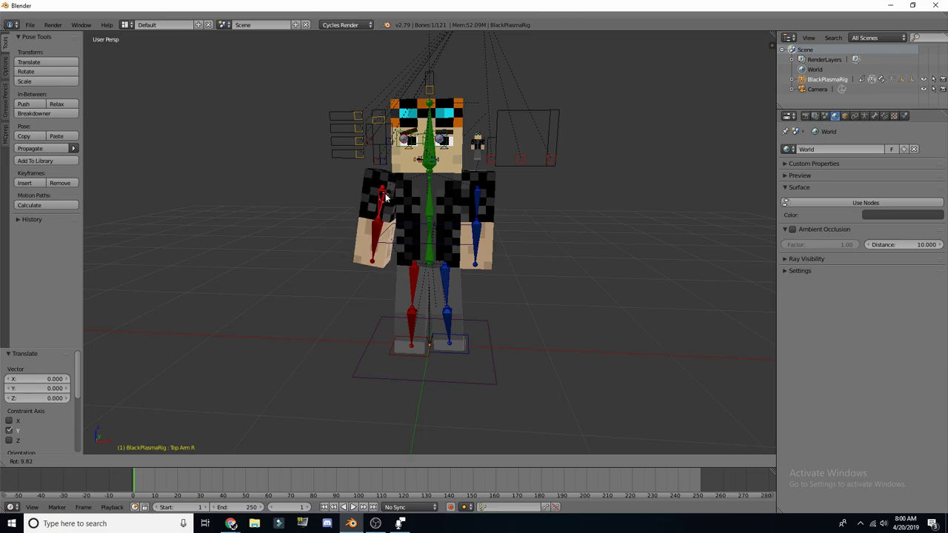
pyautogui.click(385, 196)
pyautogui.rightClick(476, 200)
pyautogui.press('r')
pyautogui.click(478, 203)
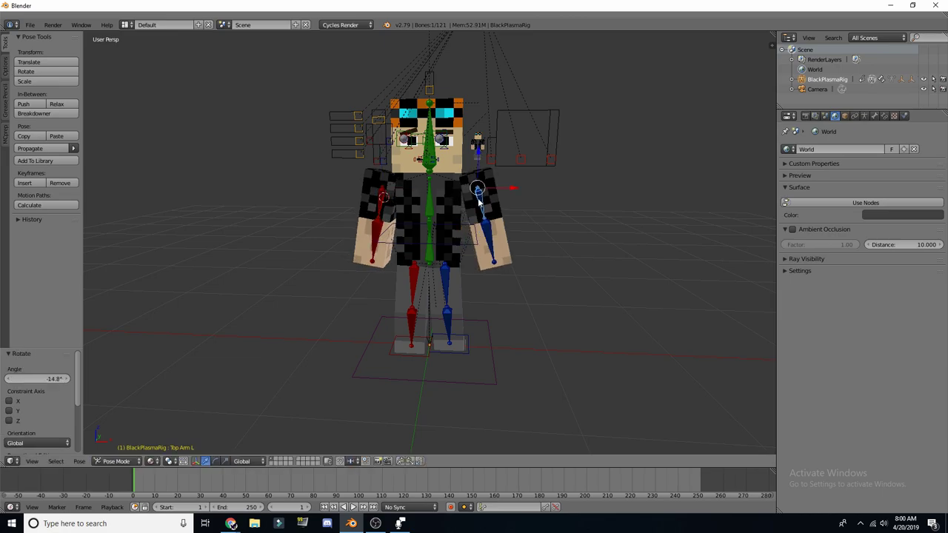
# Try rotating the left upper arm further on the X and Z axes, cancelling each attempt
pyautogui.moveTo(549, 215); pyautogui.dragTo(479, 225, button='middle')
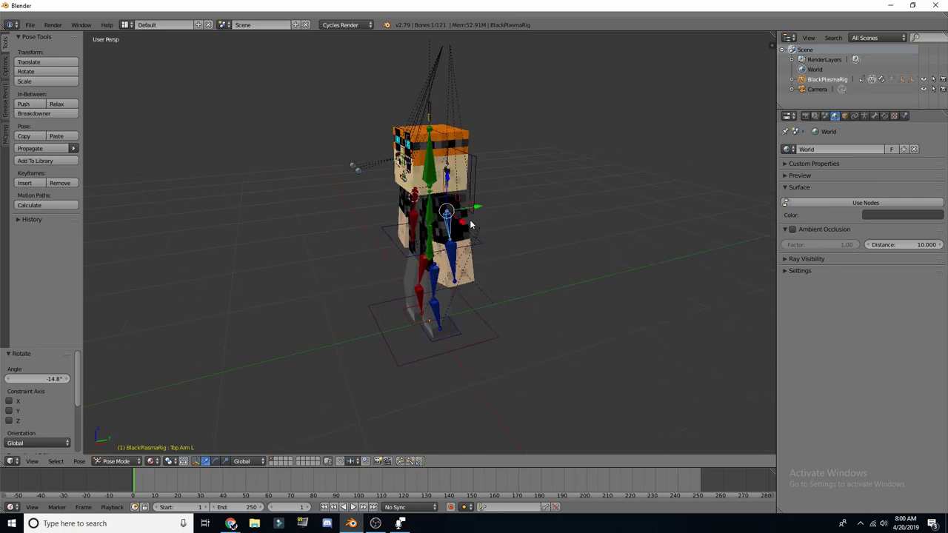
pyautogui.press('r')
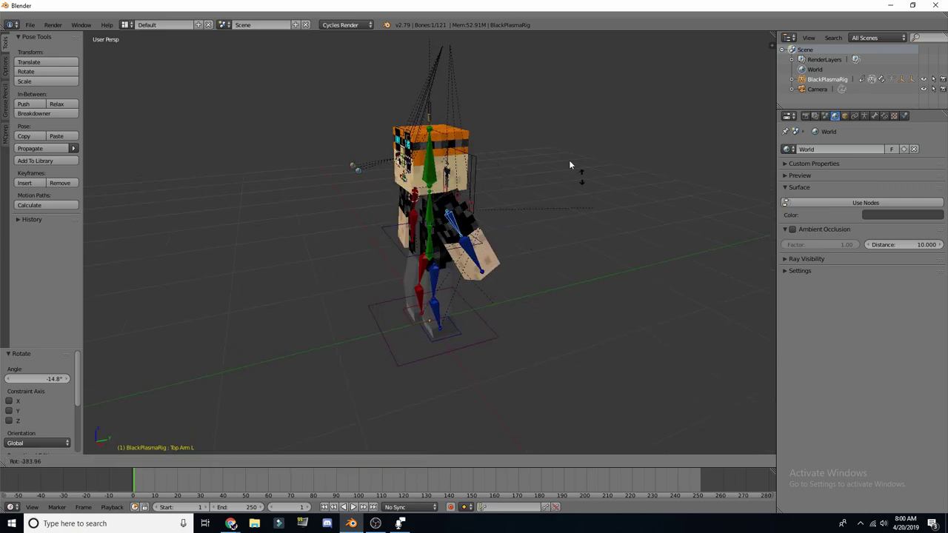
pyautogui.press('Escape')
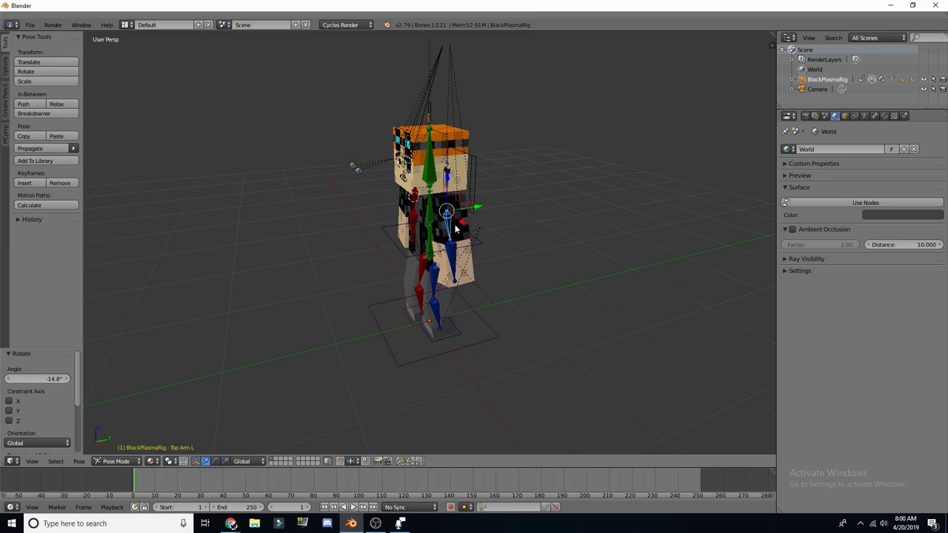
pyautogui.press('r')
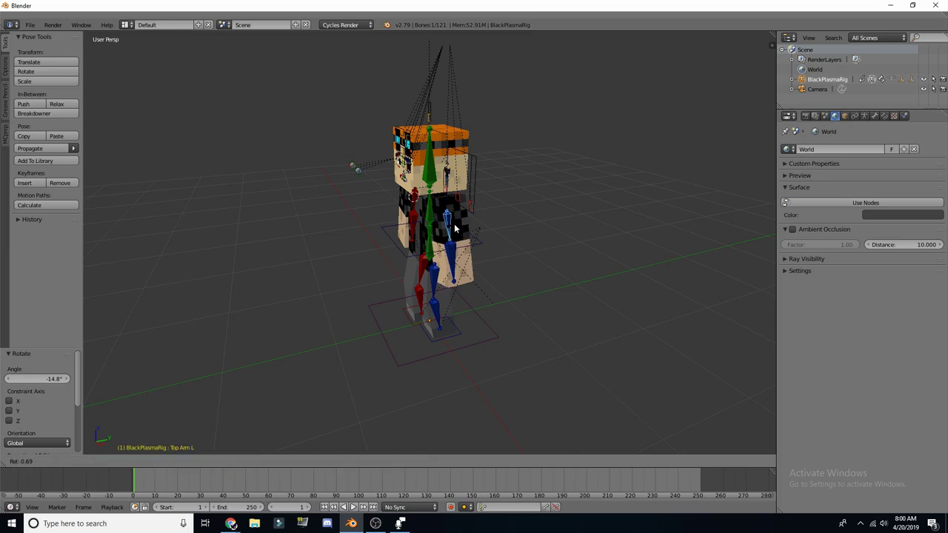
pyautogui.press('x')
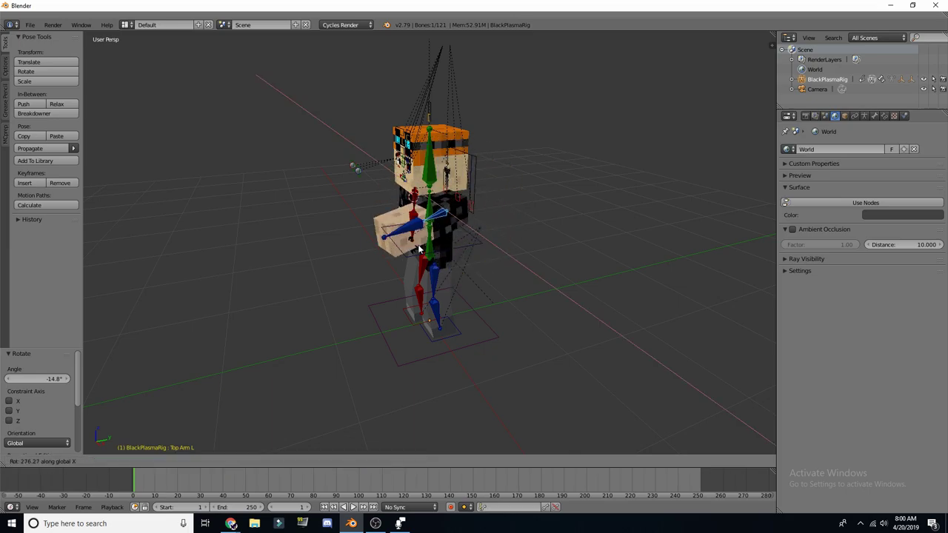
pyautogui.press('Escape')
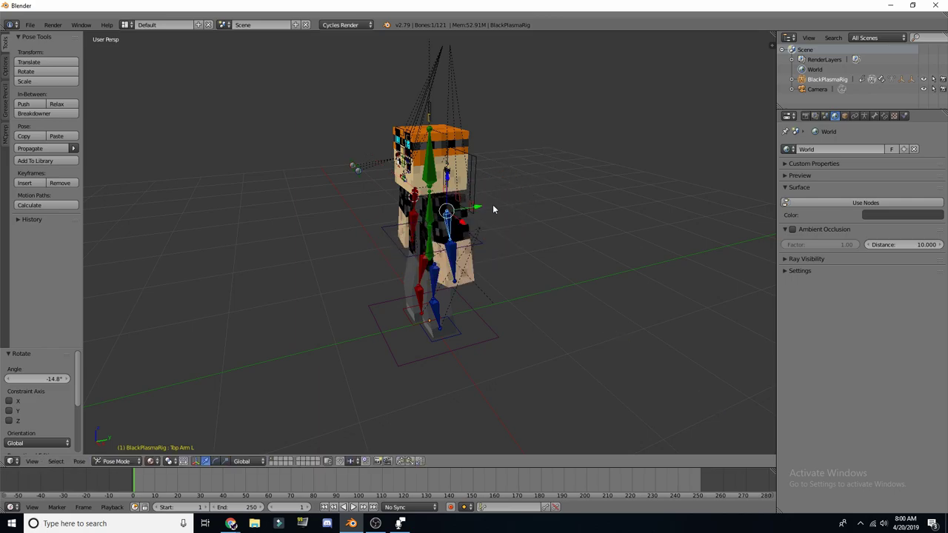
pyautogui.press('r')
pyautogui.rightClick(475, 246)
pyautogui.press('r')
pyautogui.press('z')
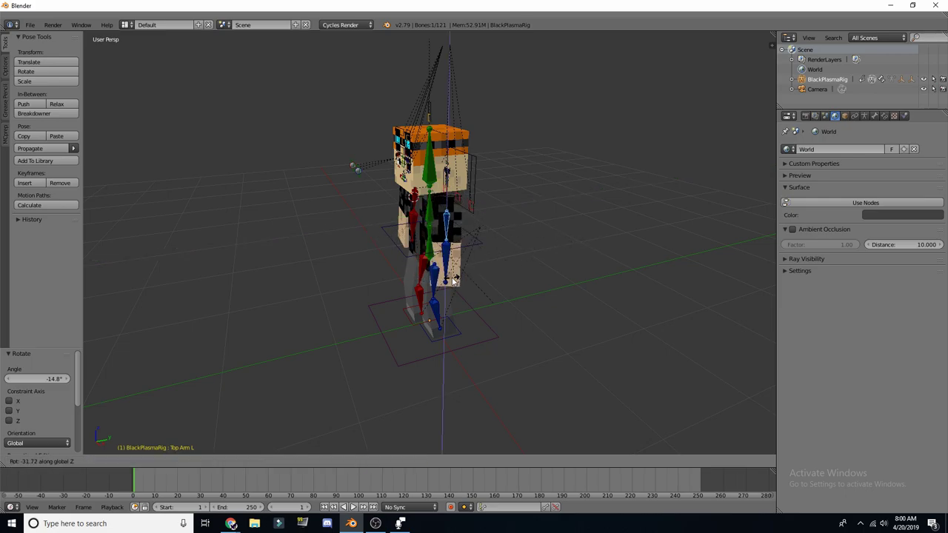
pyautogui.rightClick(453, 282)
# Turn to a three-quarter view and select the Bottom Arm L forearm bone
pyautogui.moveTo(243, 186); pyautogui.dragTo(313, 195, button='middle')
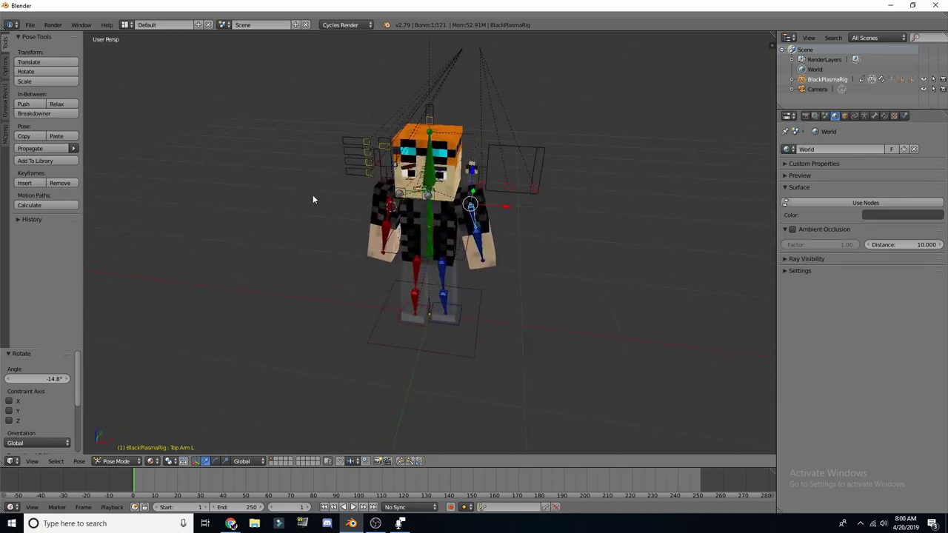
pyautogui.moveTo(469, 220); pyautogui.dragTo(458, 250, button='middle')
pyautogui.rightClick(458, 250)
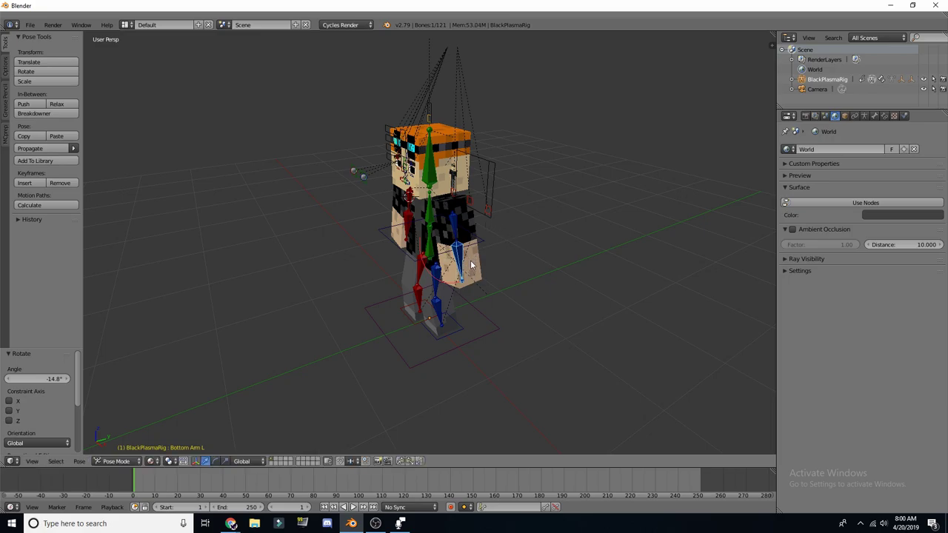
# Bend the Bottom Arm L forearm, first to 30.8° and then by -11.6°
pyautogui.press('r')
pyautogui.rightClick(477, 264)
pyautogui.press('r')
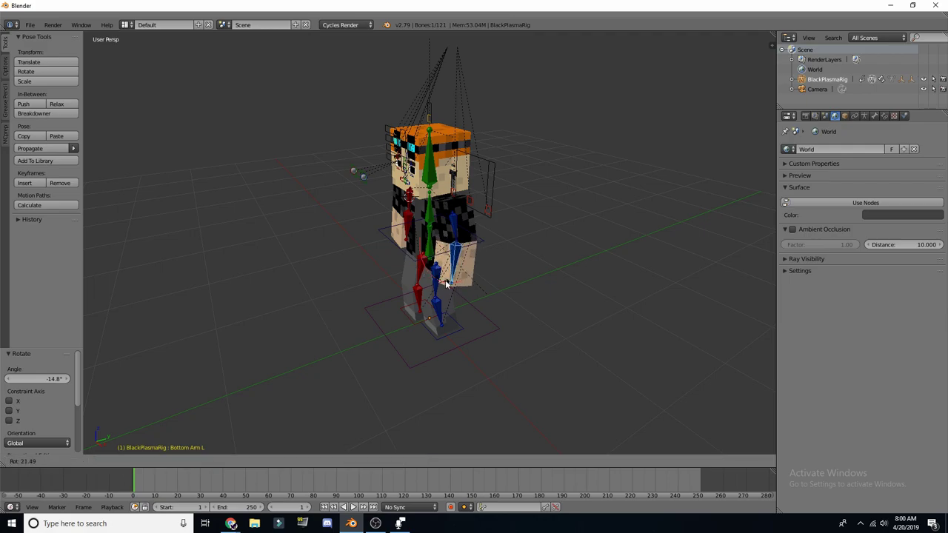
pyautogui.click(417, 249)
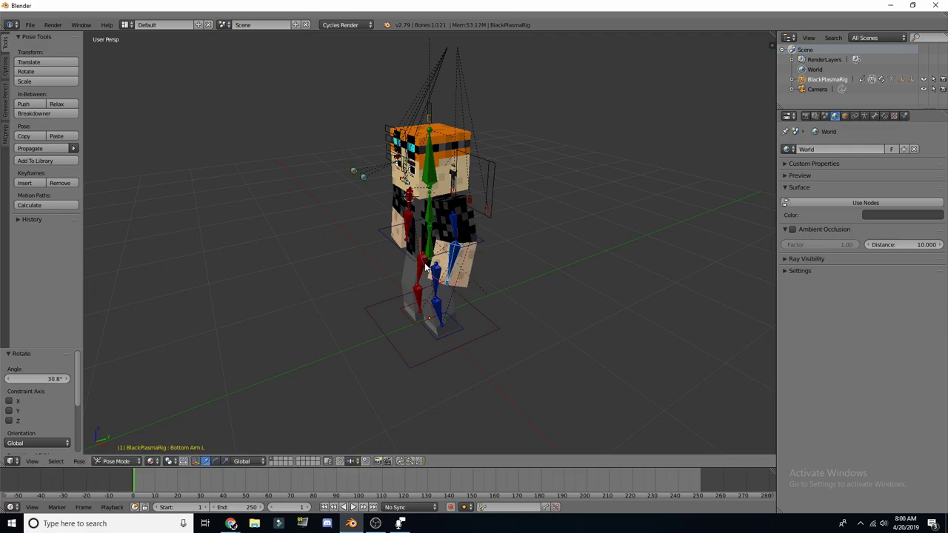
pyautogui.scroll(5, 435, 266)
pyautogui.moveTo(508, 254); pyautogui.dragTo(459, 244, button='middle')
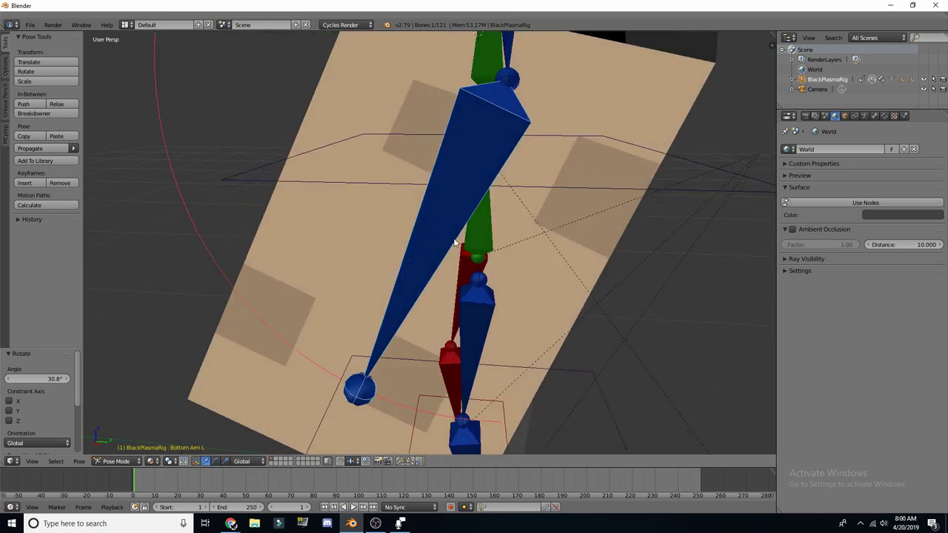
pyautogui.scroll(-5, 459, 244)
pyautogui.moveTo(392, 225)
pyautogui.mouseDown(button='middle')
pyautogui.moveTo(313, 192)
pyautogui.moveTo(476, 180)
pyautogui.moveTo(328, 183)
pyautogui.moveTo(351, 220)
pyautogui.moveTo(456, 215)
pyautogui.moveTo(390, 215)
pyautogui.mouseUp(button='middle')
pyautogui.press('r')
pyautogui.click(371, 232)
# Bend the Bottom Arm R forearm to -10.9°
pyautogui.click(301, 258)
pyautogui.rightClick(301, 257)
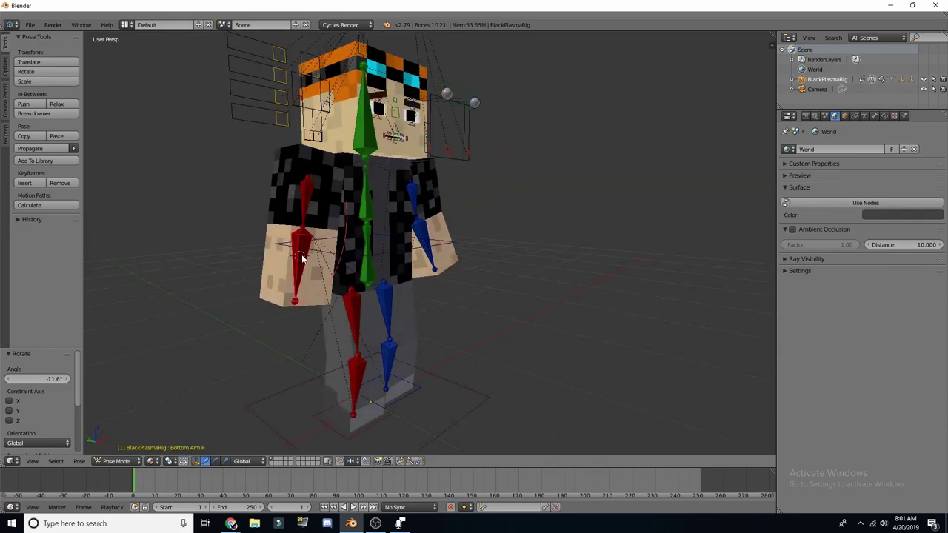
pyautogui.press('r')
pyautogui.click(306, 258)
# Rotate Top Arm R by 15.4° and check the arm pose from several angles
pyautogui.moveTo(305, 211); pyautogui.dragTo(376, 225, button='middle')
pyautogui.rightClick(429, 215)
pyautogui.press('r')
pyautogui.click(432, 219)
pyautogui.moveTo(496, 190)
pyautogui.mouseDown(button='middle')
pyautogui.moveTo(370, 188)
pyautogui.moveTo(474, 180)
pyautogui.moveTo(471, 190)
pyautogui.moveTo(354, 221)
pyautogui.moveTo(469, 180)
pyautogui.moveTo(484, 201)
pyautogui.mouseUp(button='middle')
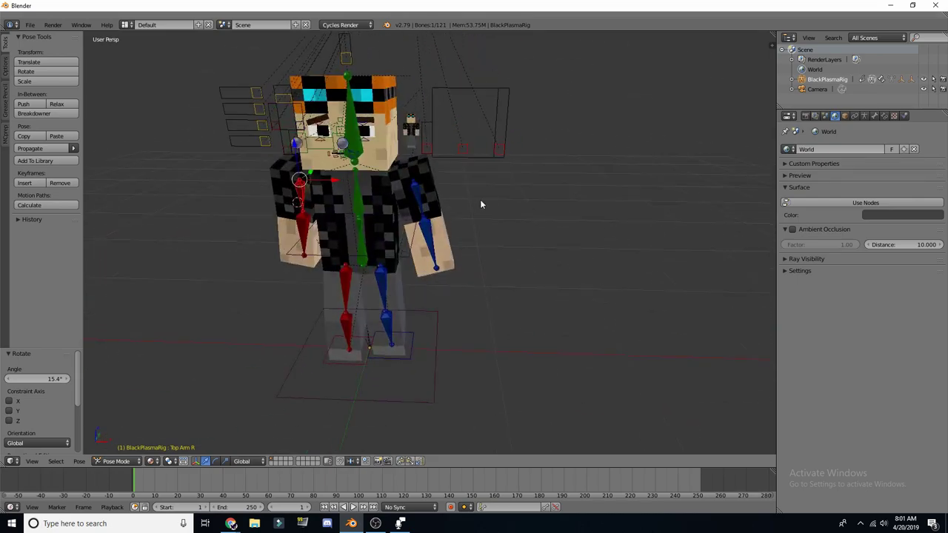
pyautogui.moveTo(460, 267)
pyautogui.mouseDown(button='middle')
pyautogui.moveTo(486, 304)
pyautogui.moveTo(497, 271)
pyautogui.moveTo(504, 275)
pyautogui.moveTo(470, 277)
pyautogui.mouseUp(button='middle')
# Twist the green Torso bone around Z, first 20.5°, then settling at -9.33°
pyautogui.rightClick(357, 199)
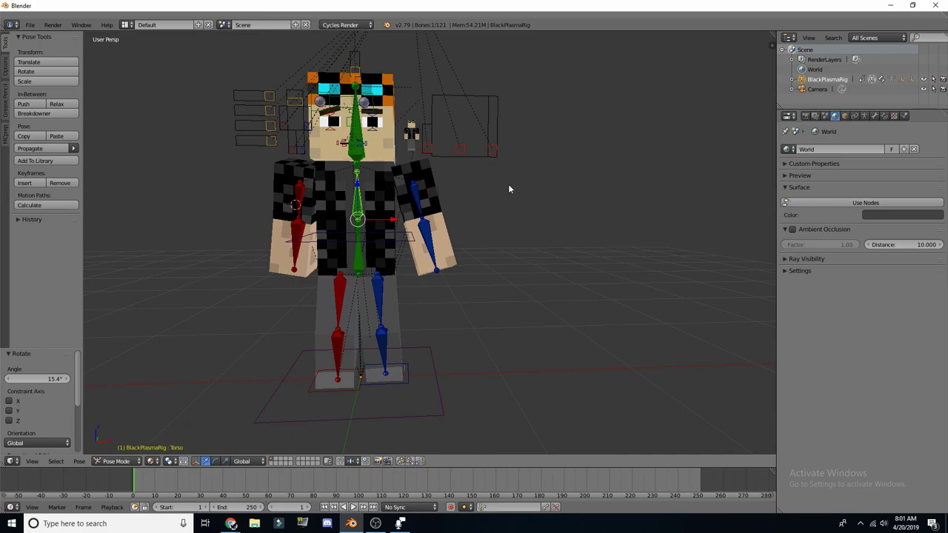
pyautogui.moveTo(508, 183); pyautogui.dragTo(518, 205, button='middle')
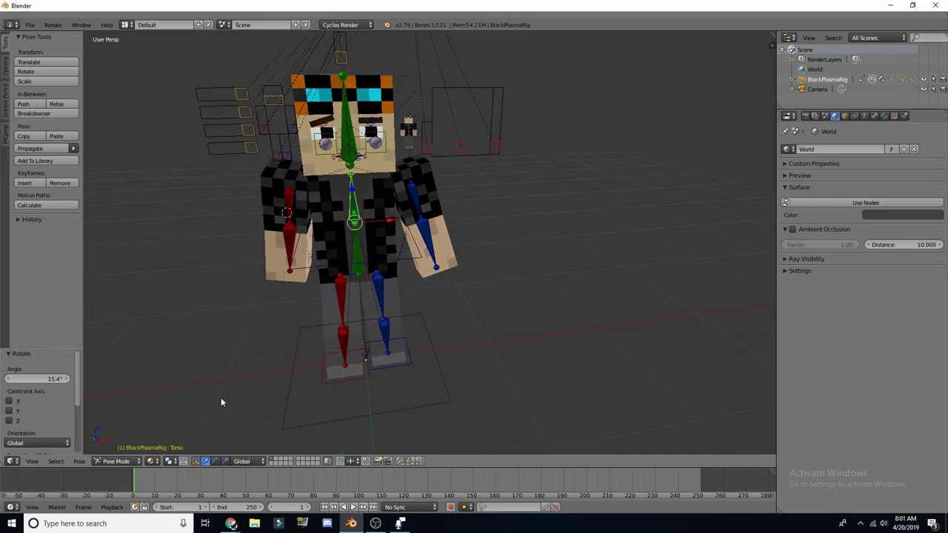
pyautogui.press('r')
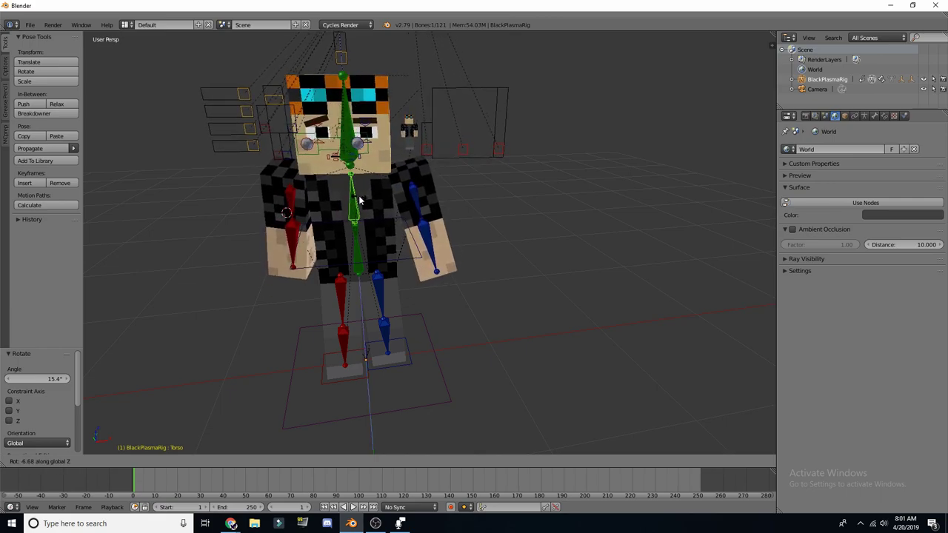
pyautogui.rightClick(433, 211)
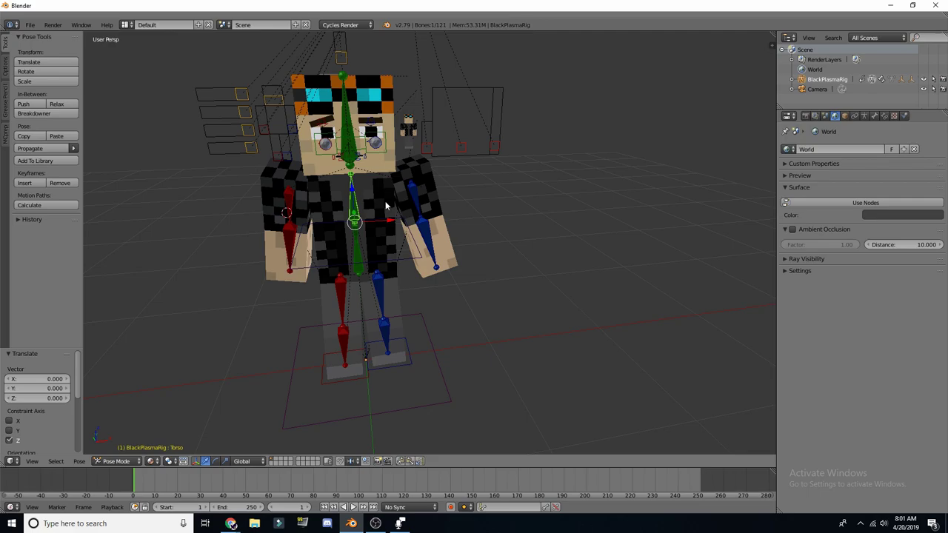
pyautogui.press('r')
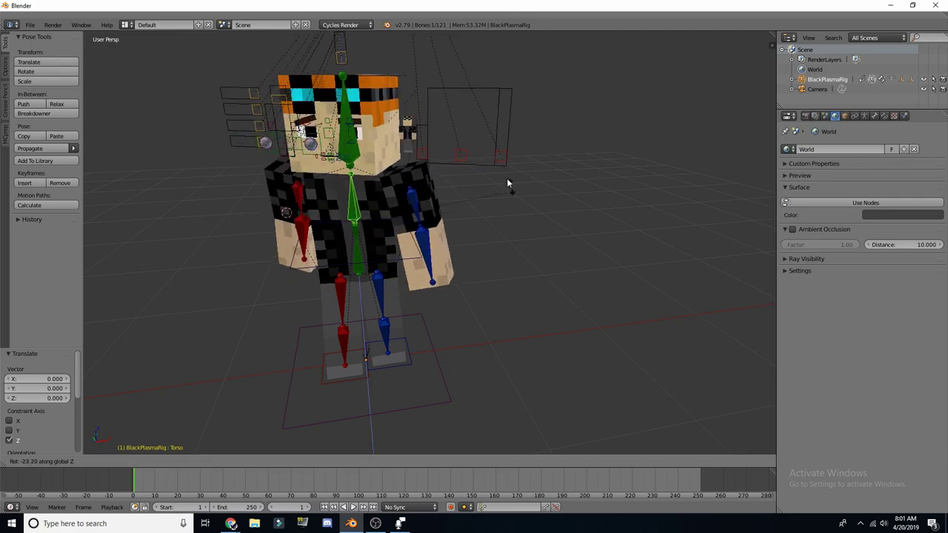
pyautogui.click(452, 86)
pyautogui.scroll(-1, 511, 170)
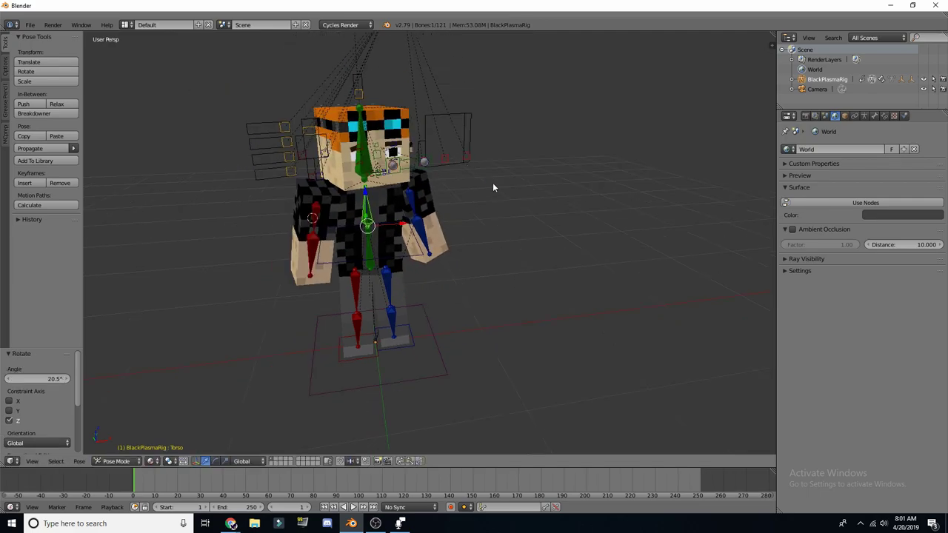
pyautogui.moveTo(517, 196); pyautogui.dragTo(463, 204, button='middle')
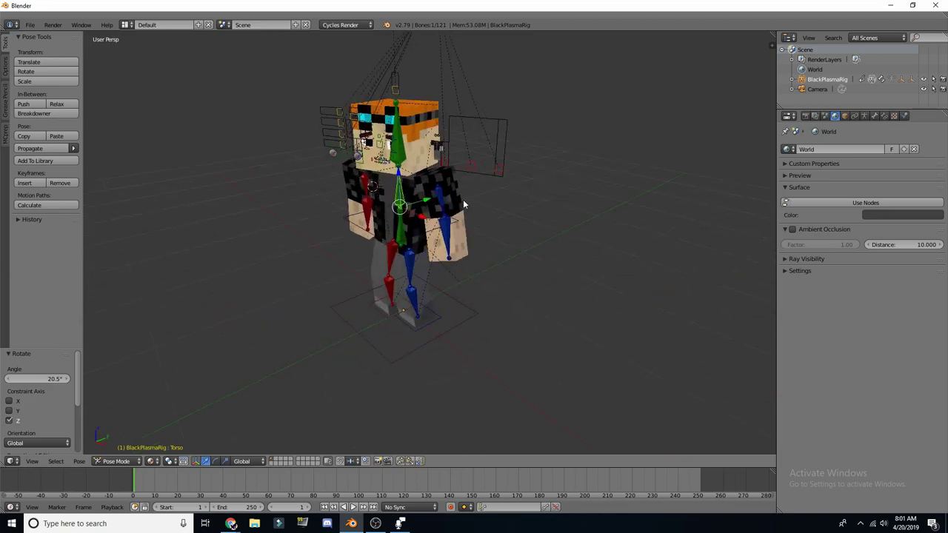
pyautogui.press('r')
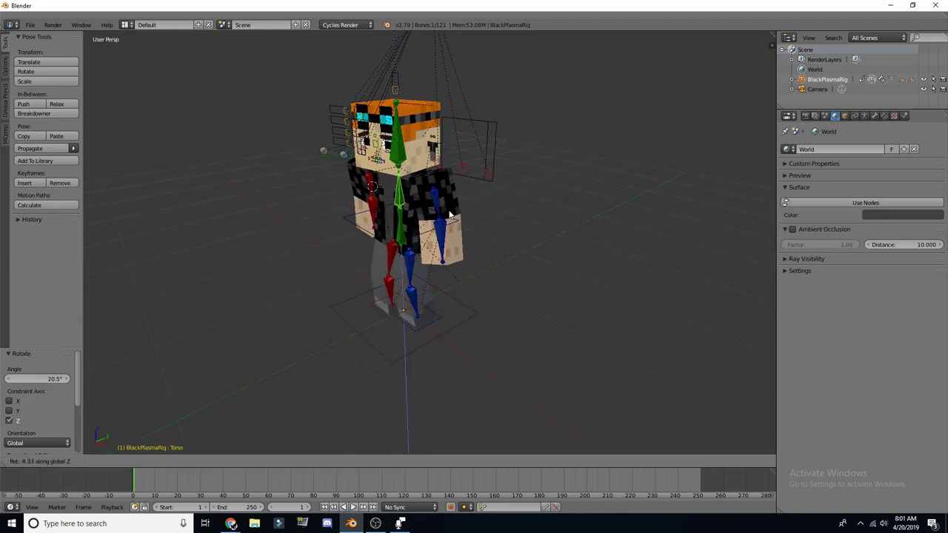
pyautogui.click(509, 206)
pyautogui.moveTo(509, 206); pyautogui.dragTo(536, 162, button='middle')
# Turn the Head bone 7.19° around the Z axis
pyautogui.rightClick(417, 151)
pyautogui.press('r')
pyautogui.click(400, 134)
# Tilt the Head -4.33° around the global X axis
pyautogui.press('r')
pyautogui.rightClick(449, 133)
pyautogui.press('r')
pyautogui.press('x')
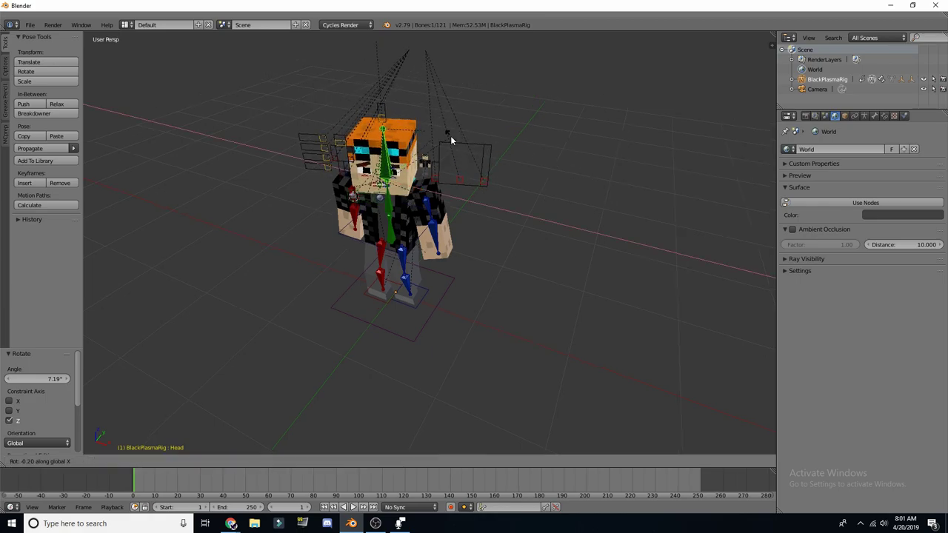
pyautogui.click(458, 142)
pyautogui.moveTo(457, 142); pyautogui.dragTo(348, 180, button='middle')
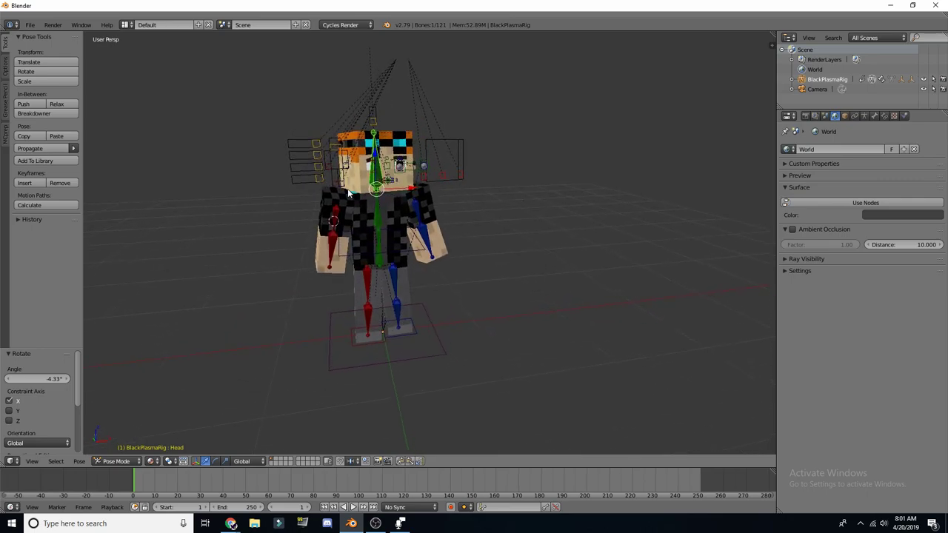